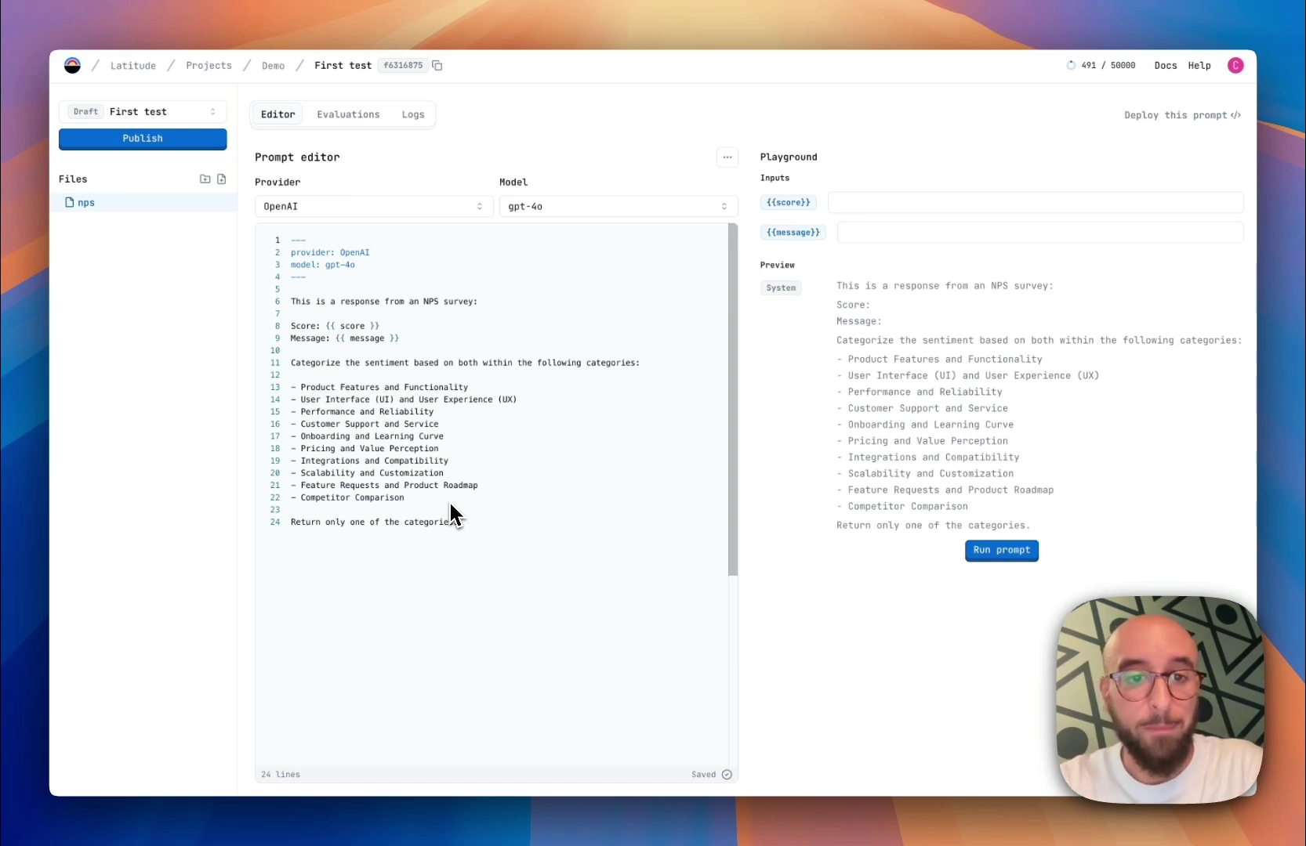
Enter score 10 and message 'the product is awesome, I love the UX' as playground inputs
{"action": "left_click", "coordinate": [833, 205]}
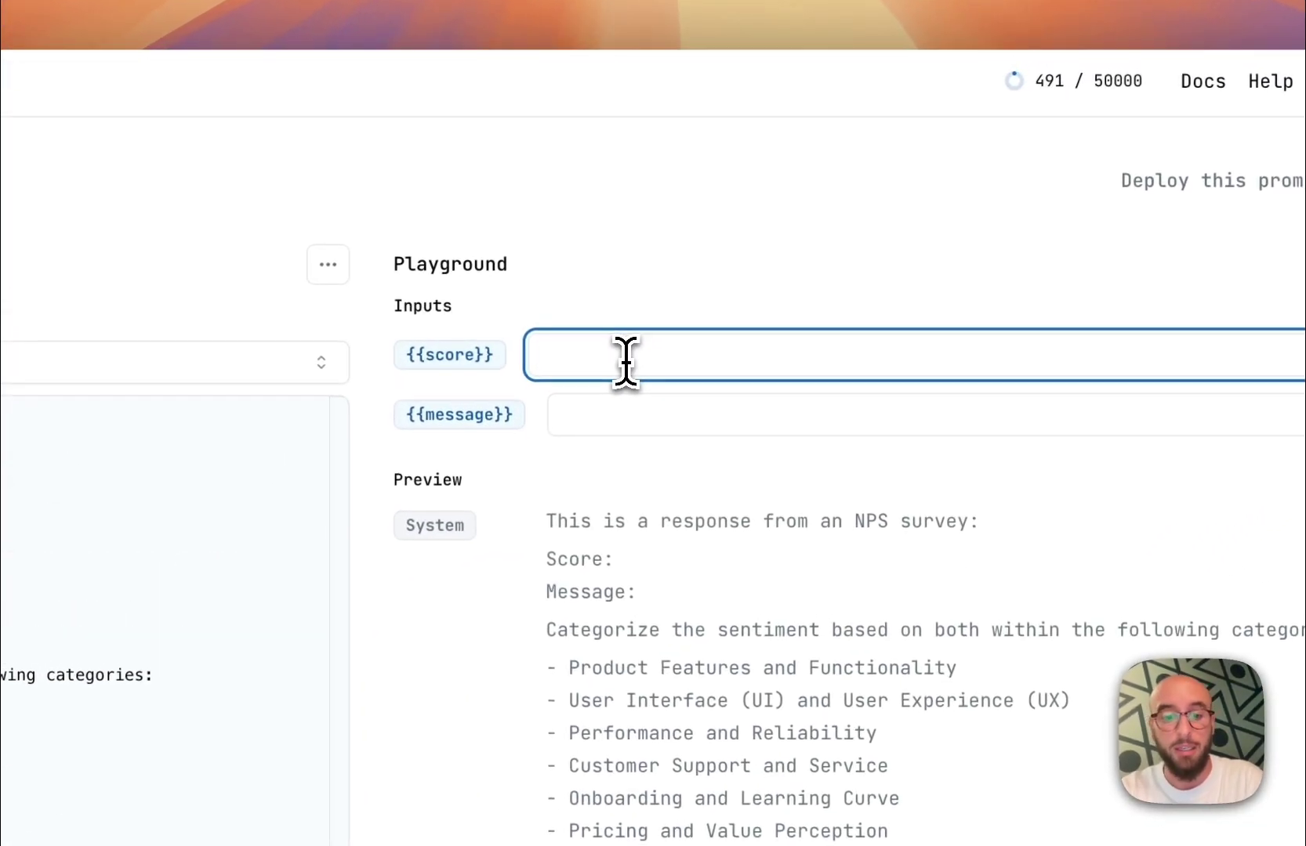
{"action": "type", "text": "10"}
{"action": "left_click", "coordinate": [677, 413]}
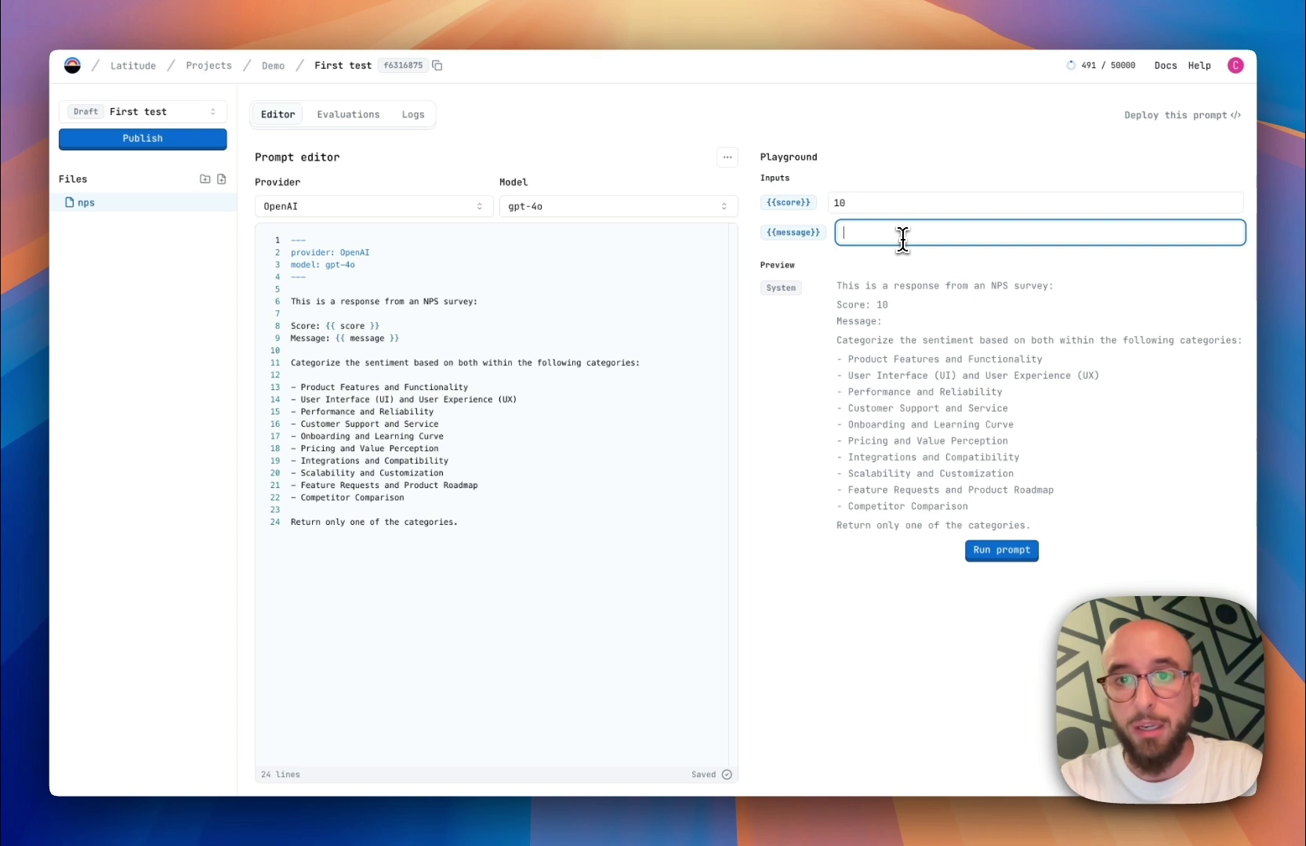
{"action": "type", "text": "the product is awes"}
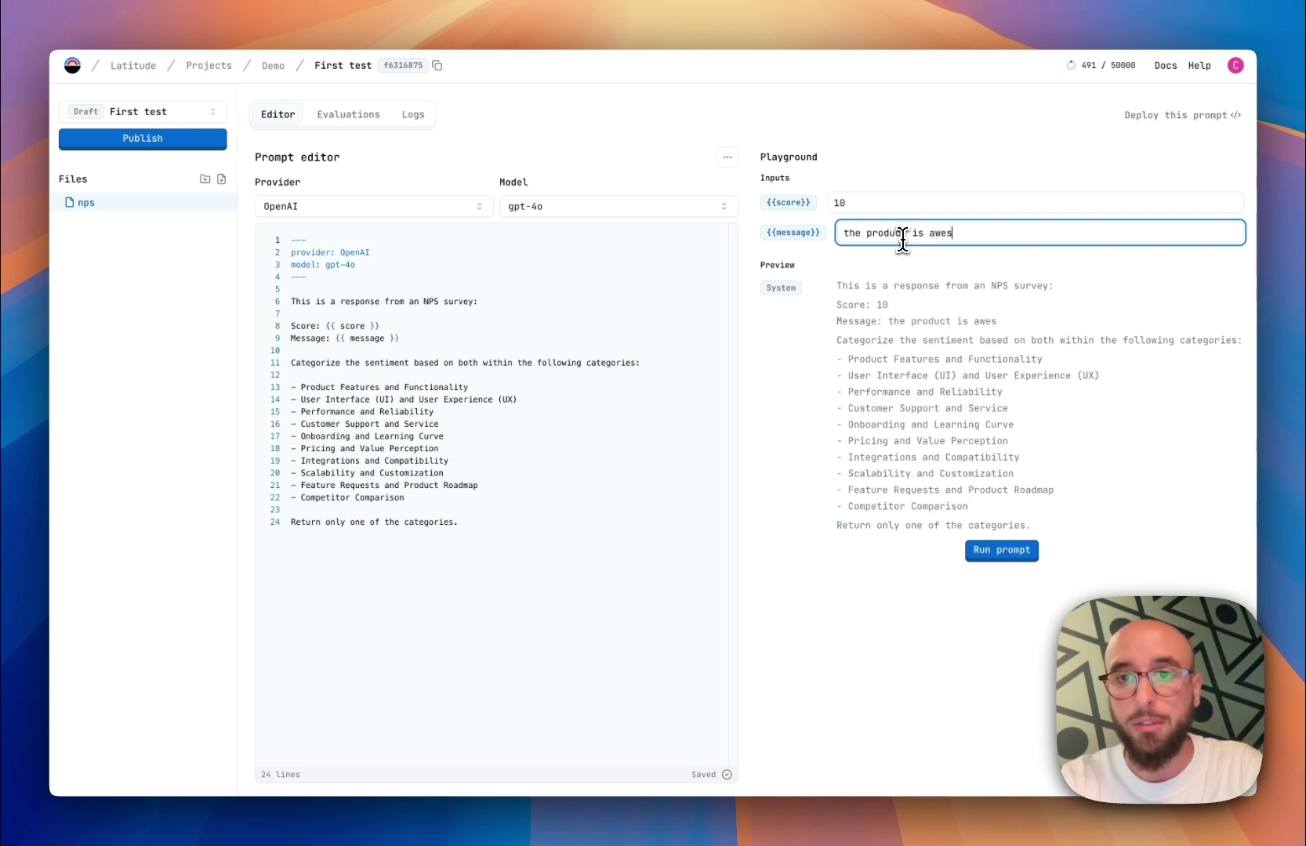
{"action": "type", "text": "ome, I love the "}
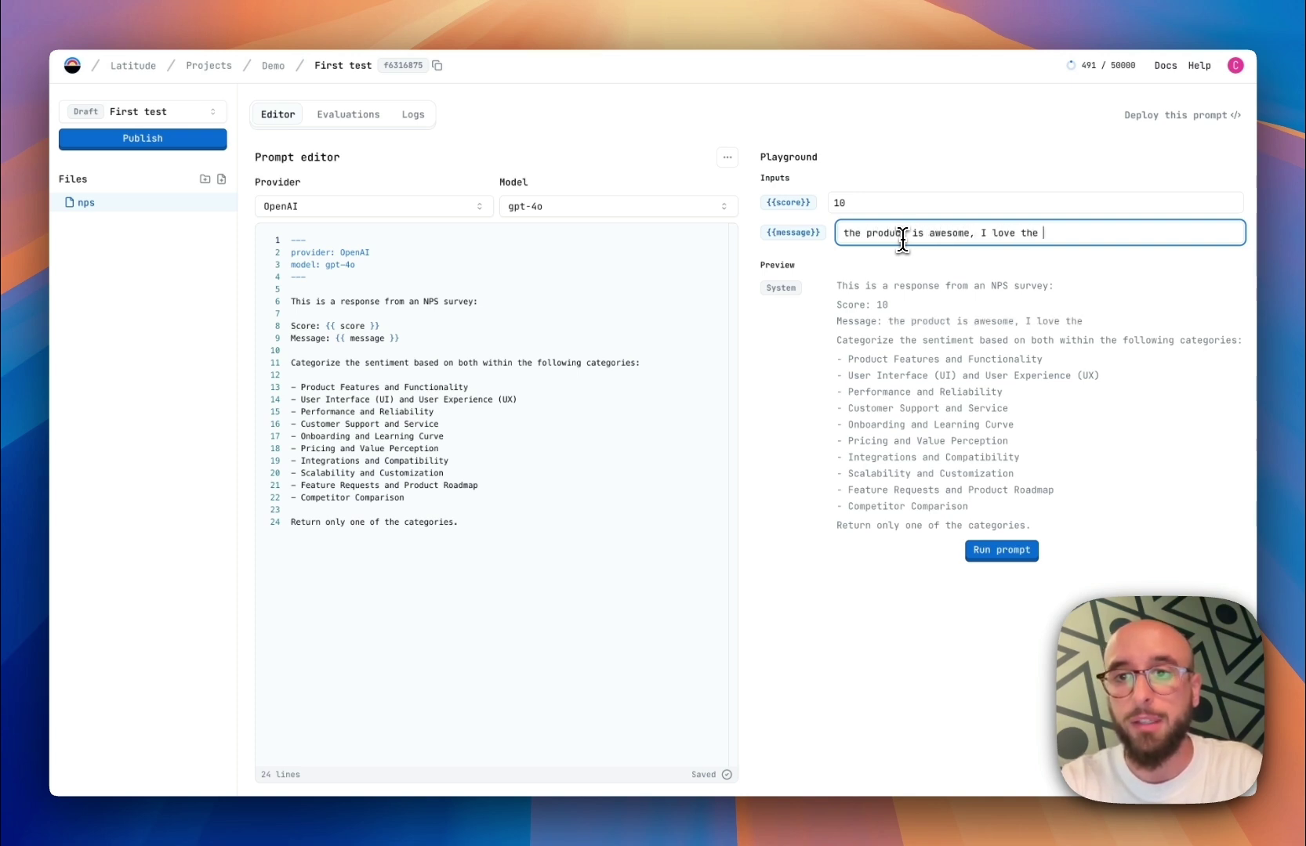
{"action": "type", "text": "UX"}
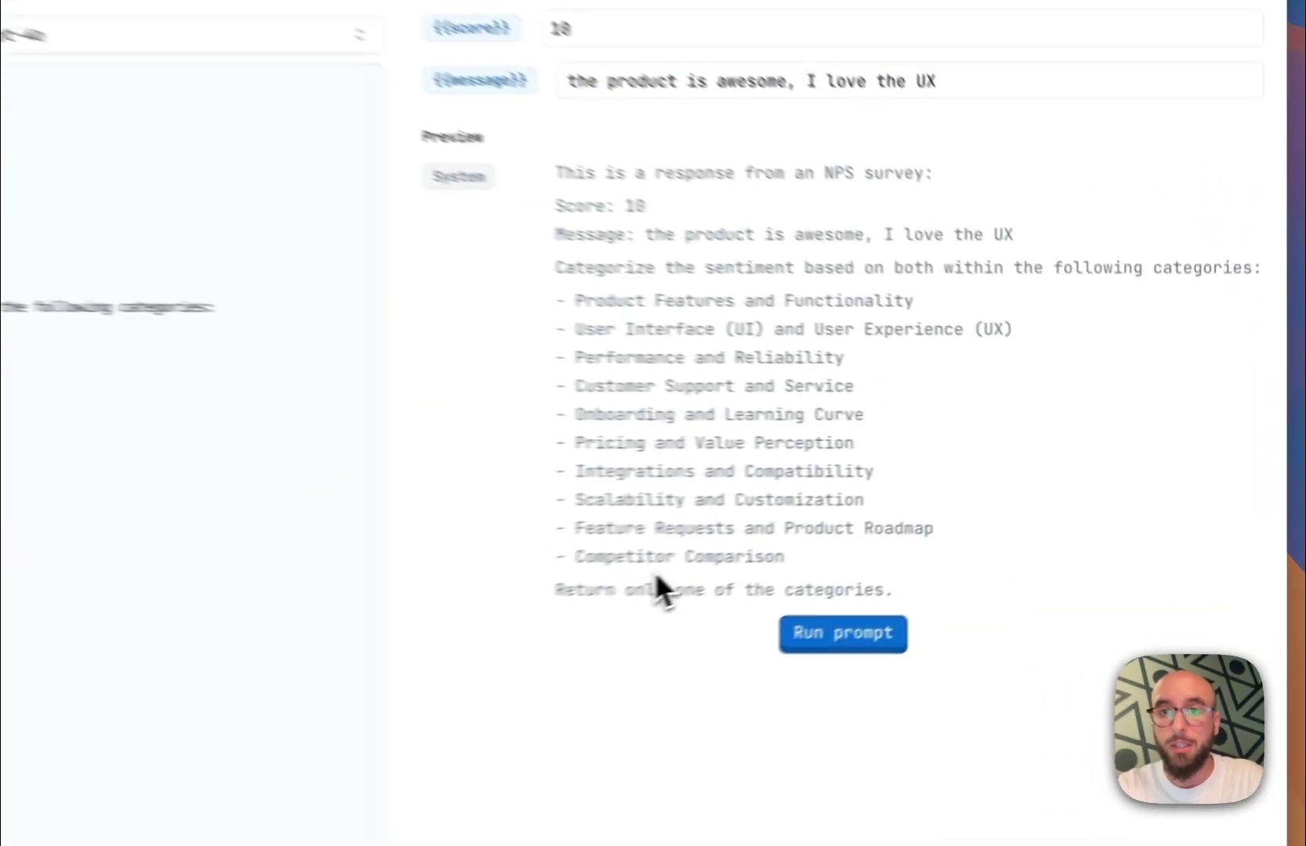
Run the prompt and confirm the reply category 'User Interface (UI) and User Experience (UX)'
{"action": "left_click", "coordinate": [754, 670]}
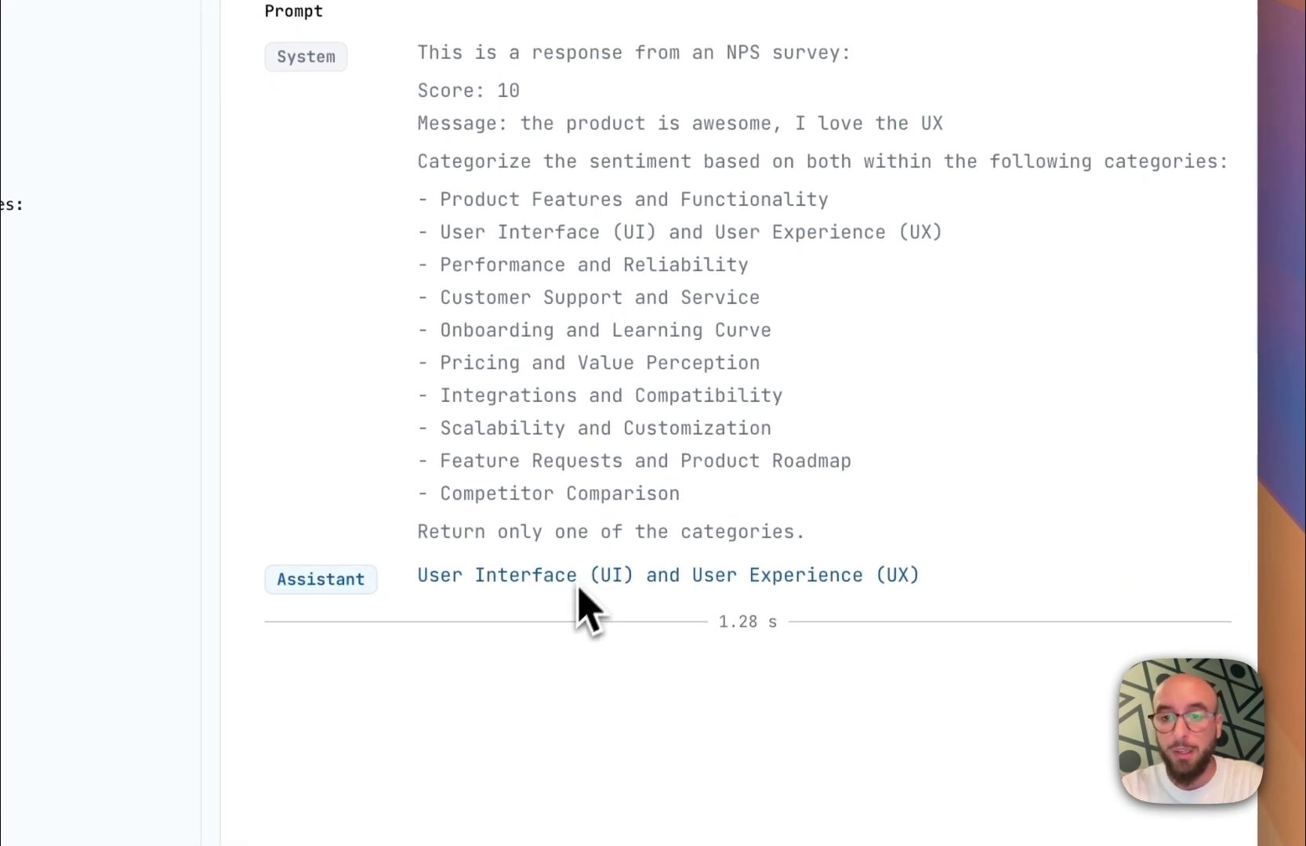
{"action": "left_click_drag", "start_coordinate": [440, 233], "coordinate": [1011, 239]}
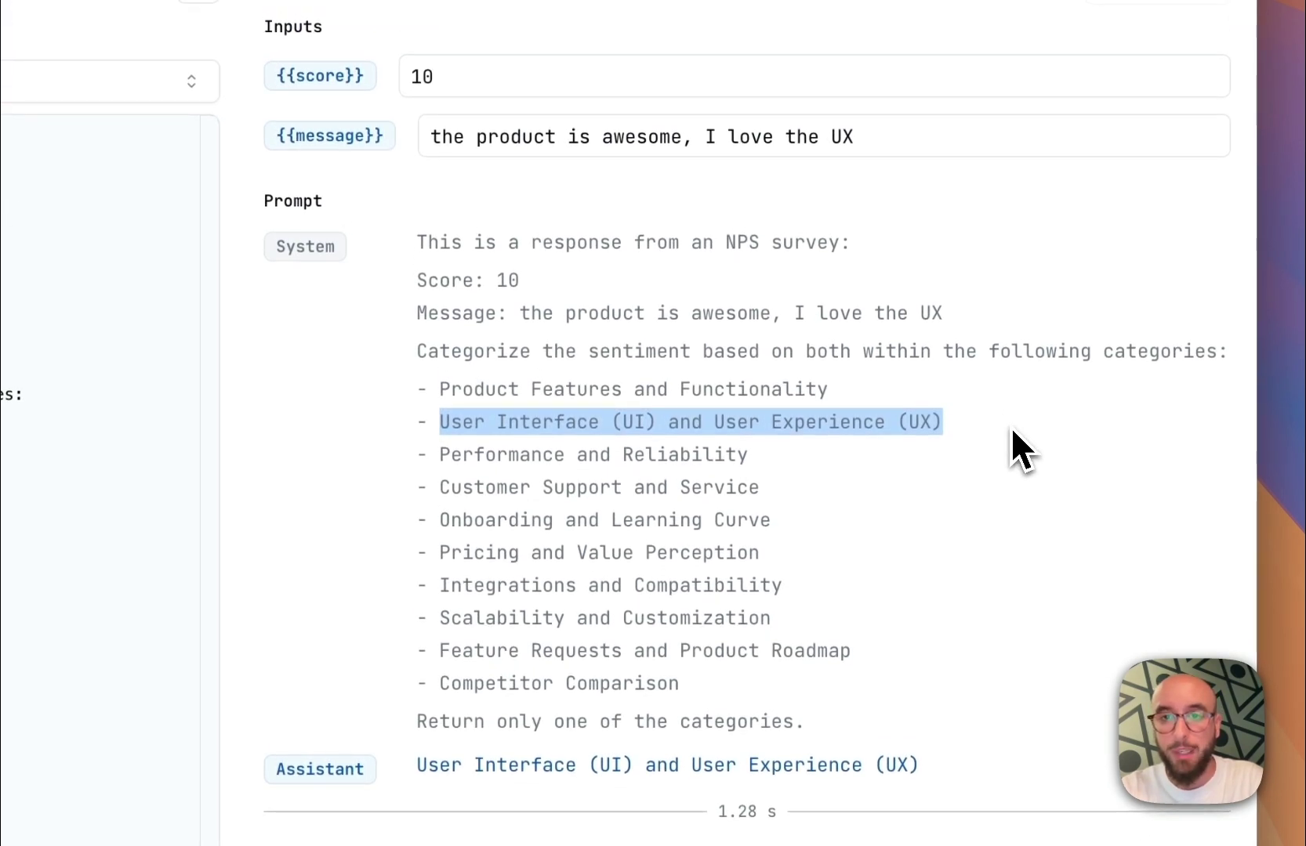
{"action": "left_click", "coordinate": [1012, 431]}
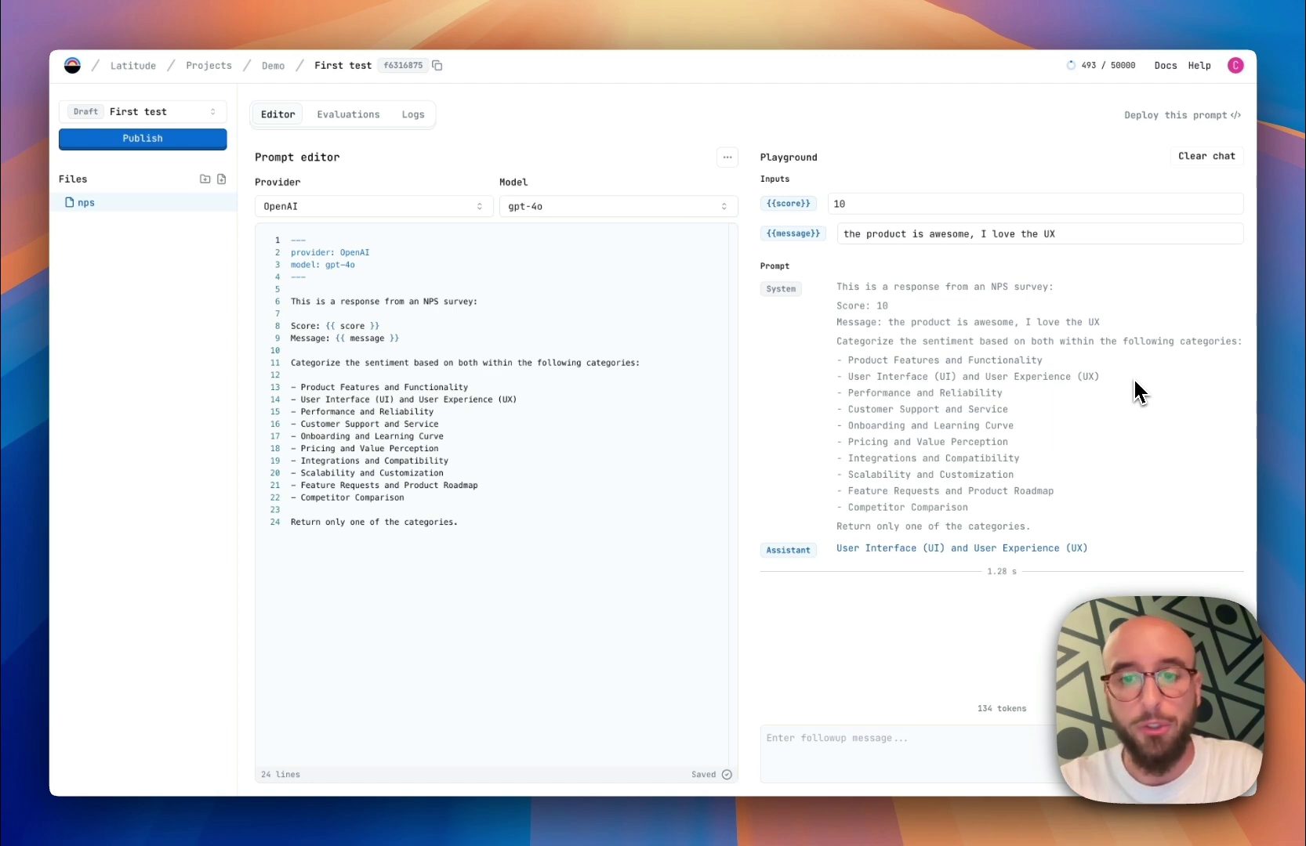
Open the NPS Evaluation on its own page from the prompt's Evaluations tab
{"action": "left_click", "coordinate": [347, 119]}
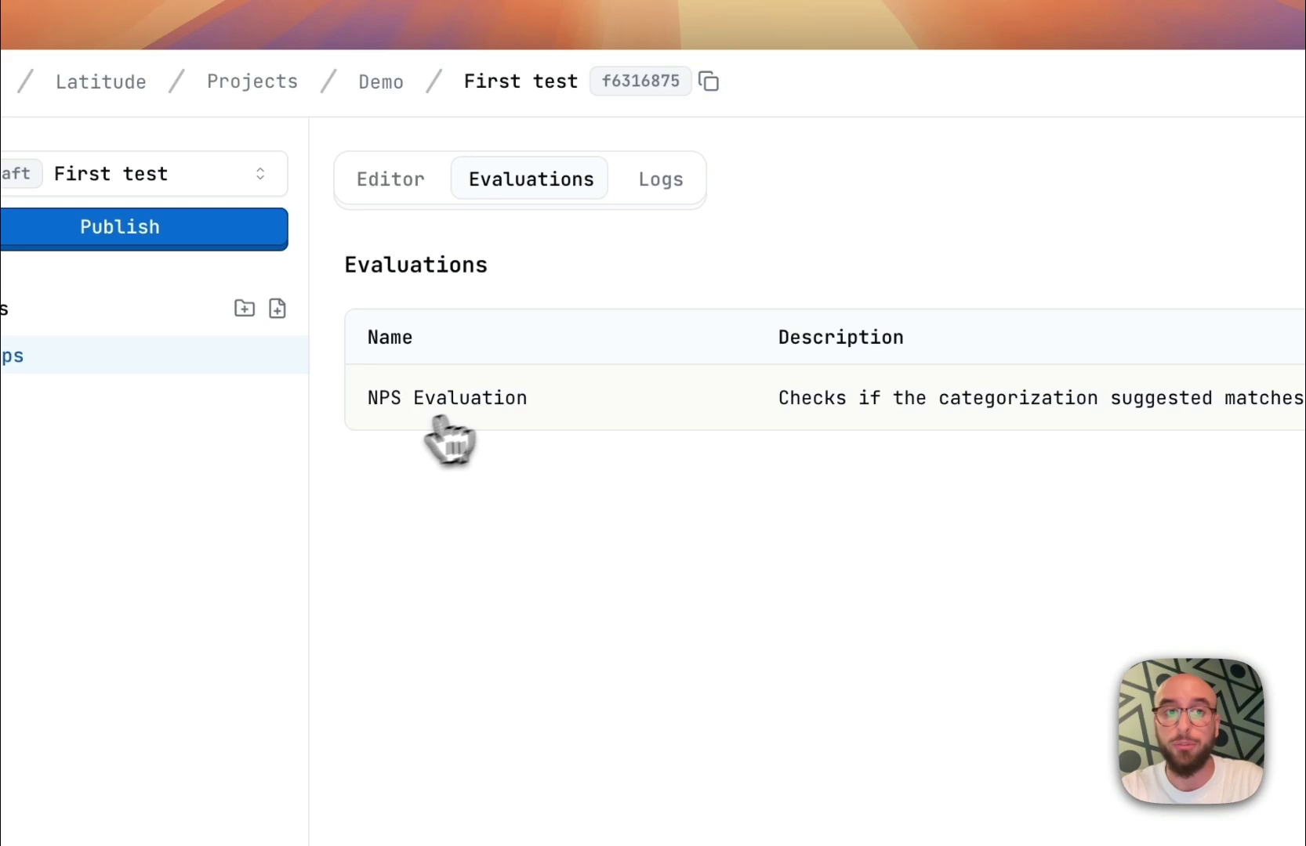
{"action": "left_click", "coordinate": [582, 414]}
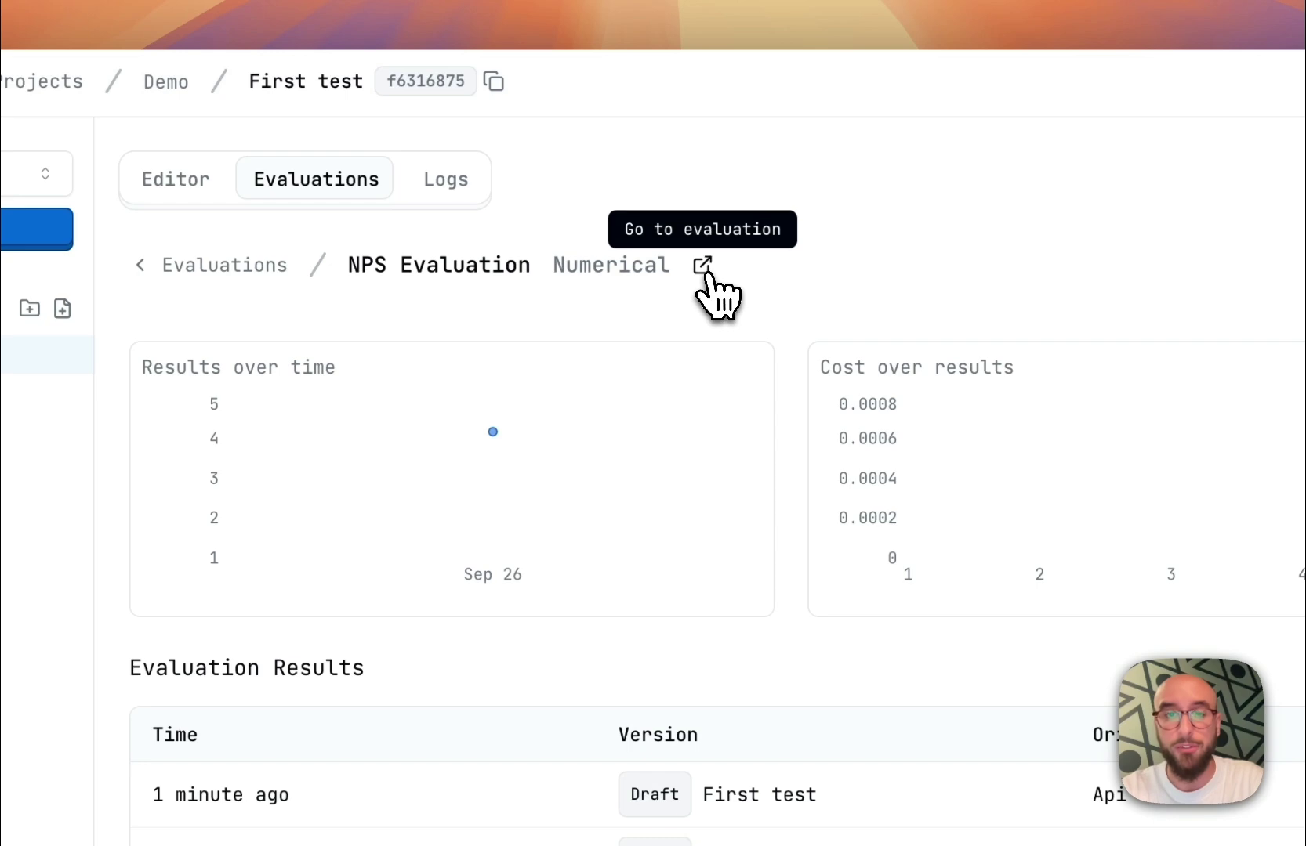
{"action": "left_click", "coordinate": [704, 269]}
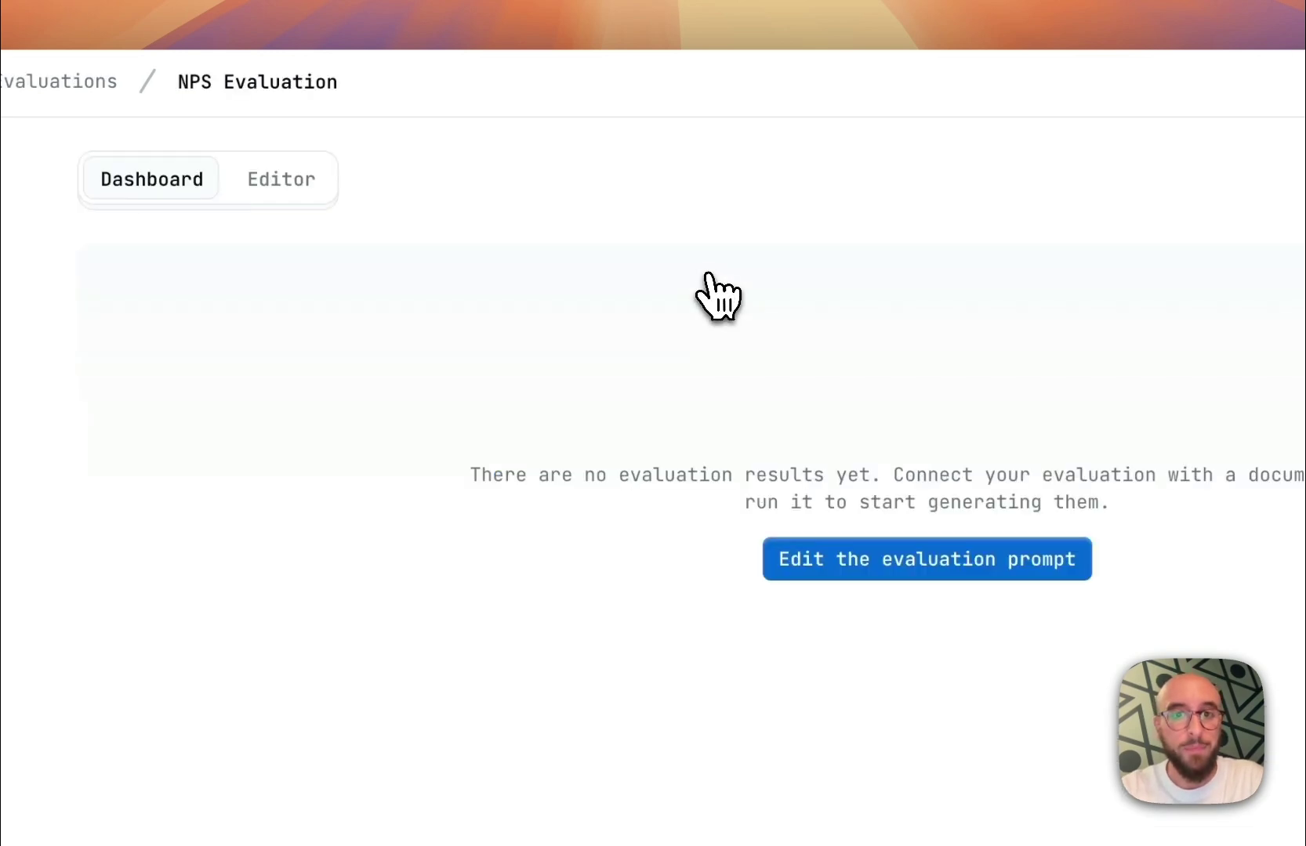
Read the evaluation's gpt-4o-mini prompt that scores categorizations 1 to 5, then go back
{"action": "left_click", "coordinate": [827, 552]}
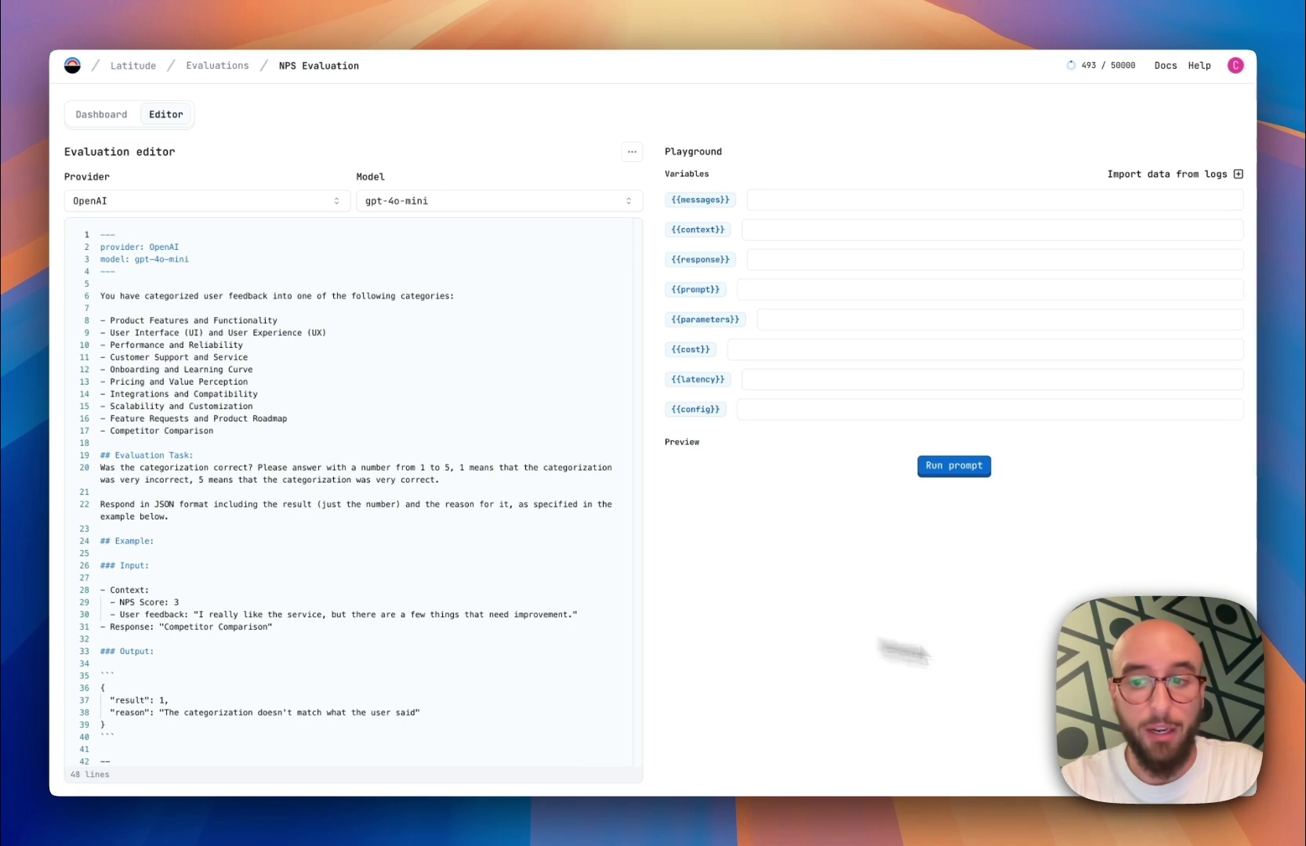
{"action": "left_click", "coordinate": [284, 370]}
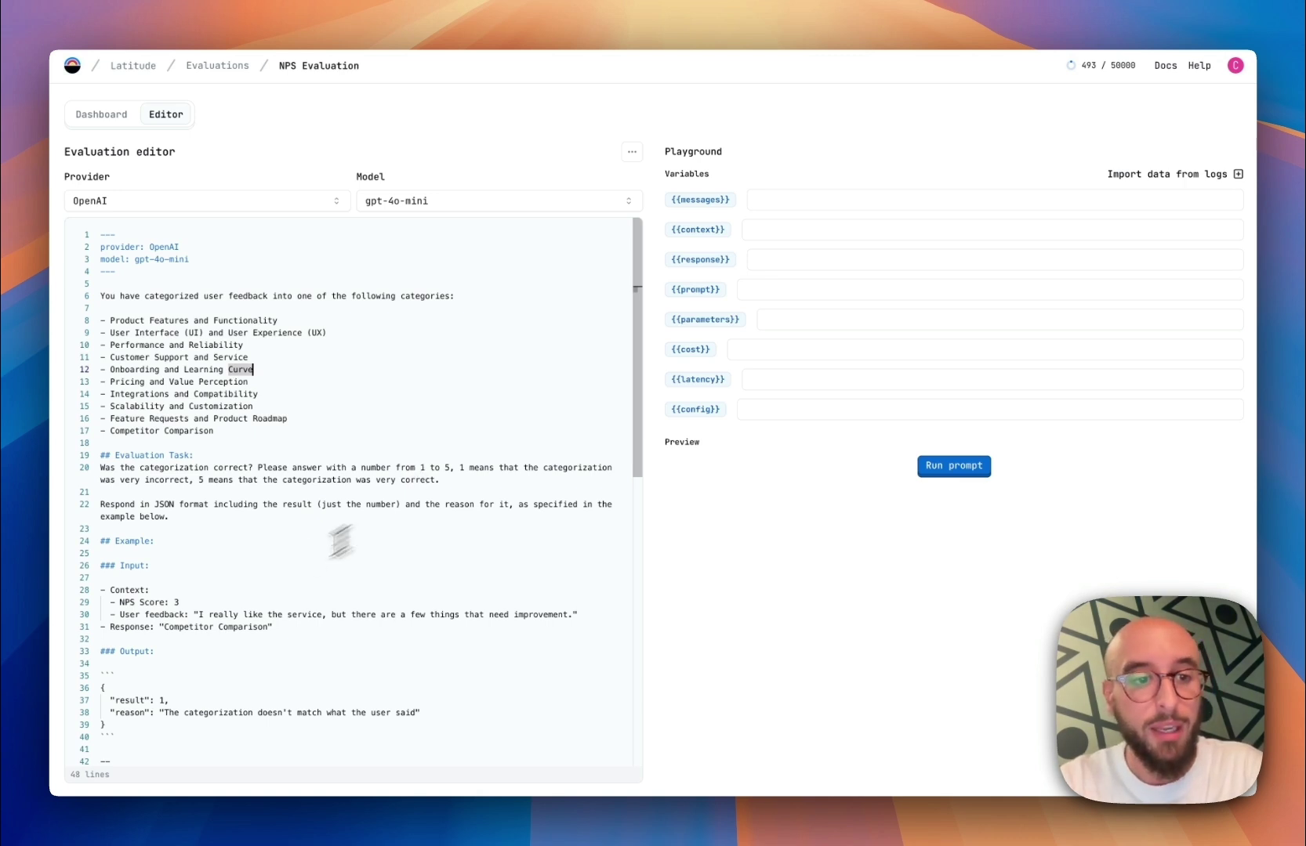
{"action": "scroll", "coordinate": [208, 600], "scroll_direction": "down", "scroll_amount": 3}
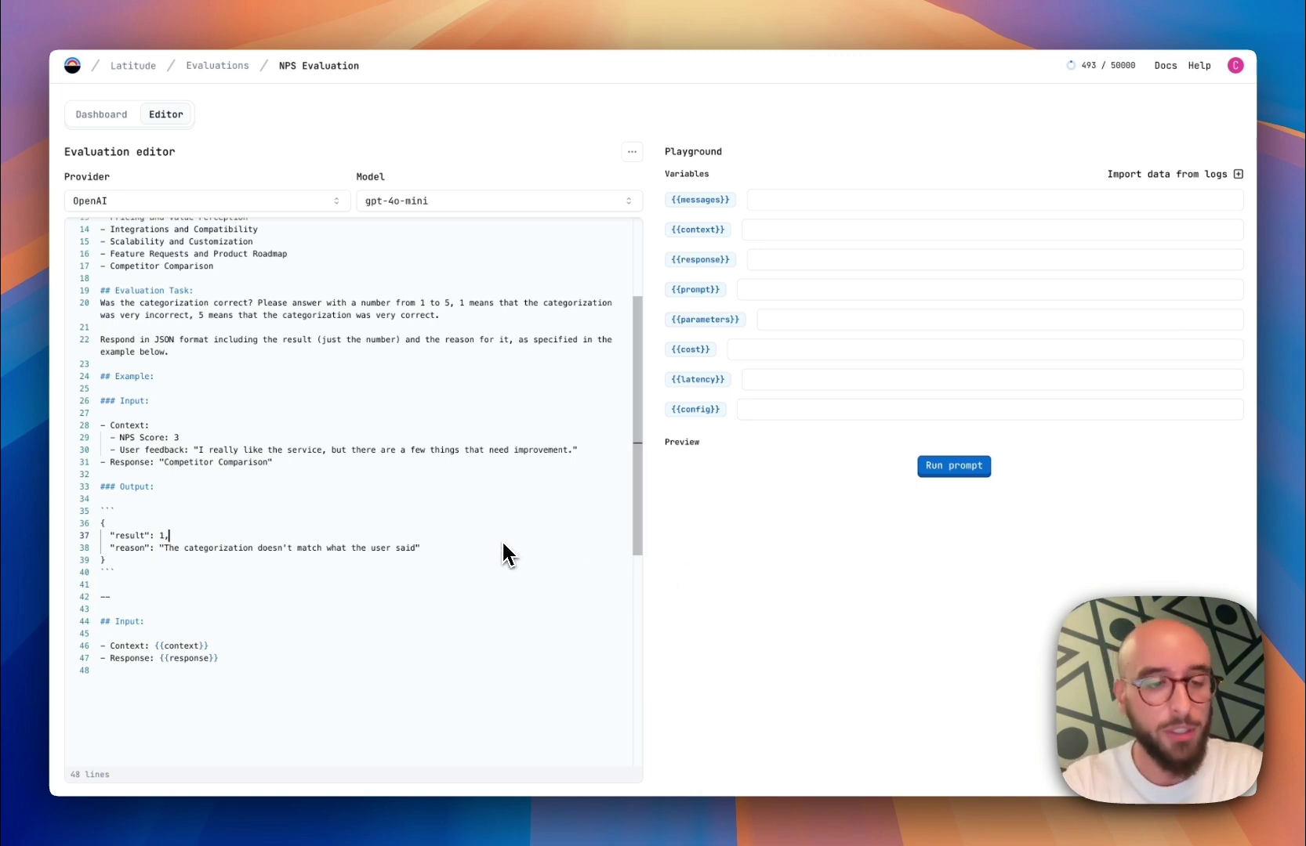
{"action": "scroll", "coordinate": [496, 544], "scroll_direction": "up", "scroll_amount": 5}
{"action": "scroll", "coordinate": [783, 584], "scroll_direction": "left", "scroll_amount": 5}
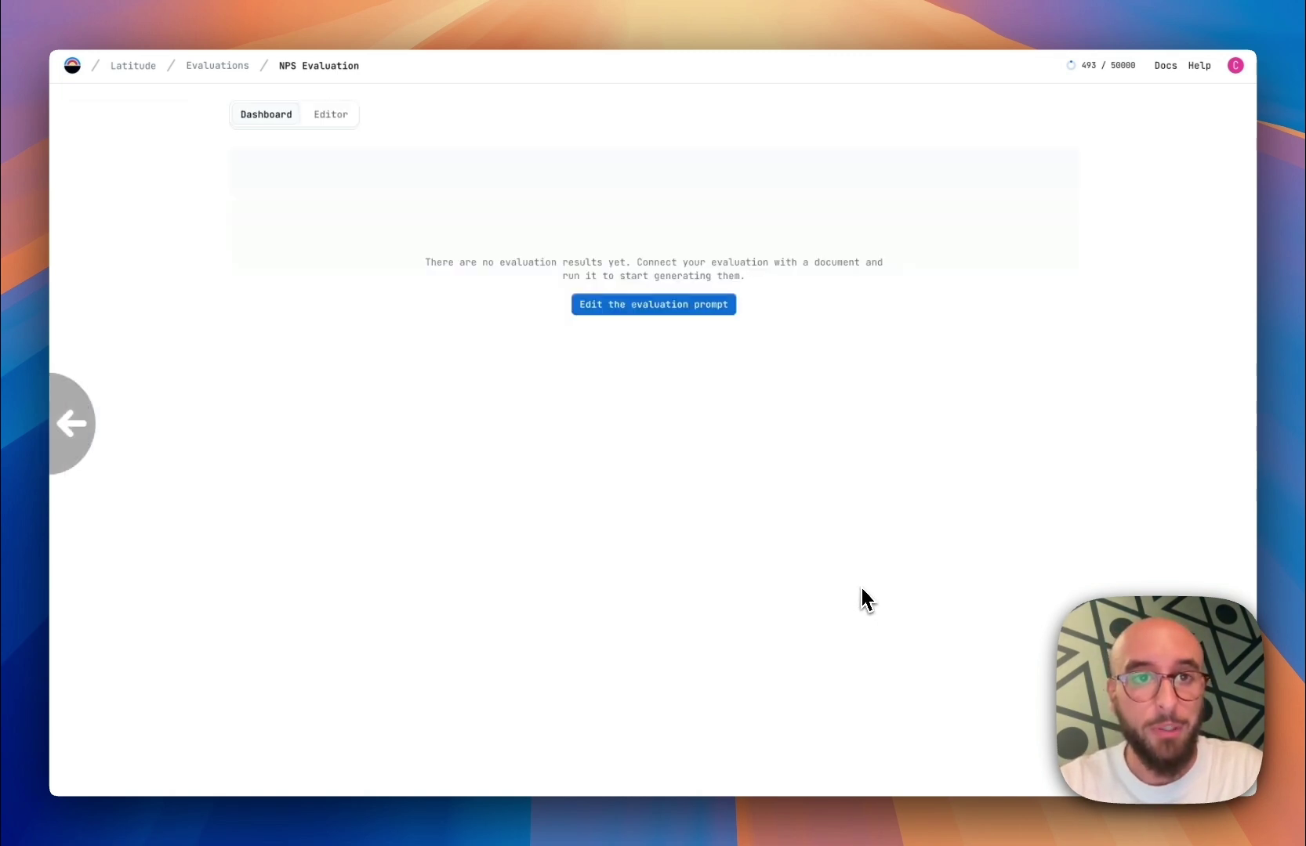
Go back to the project and up to the Projects list
{"action": "scroll", "coordinate": [866, 600], "scroll_direction": "left", "scroll_amount": 5}
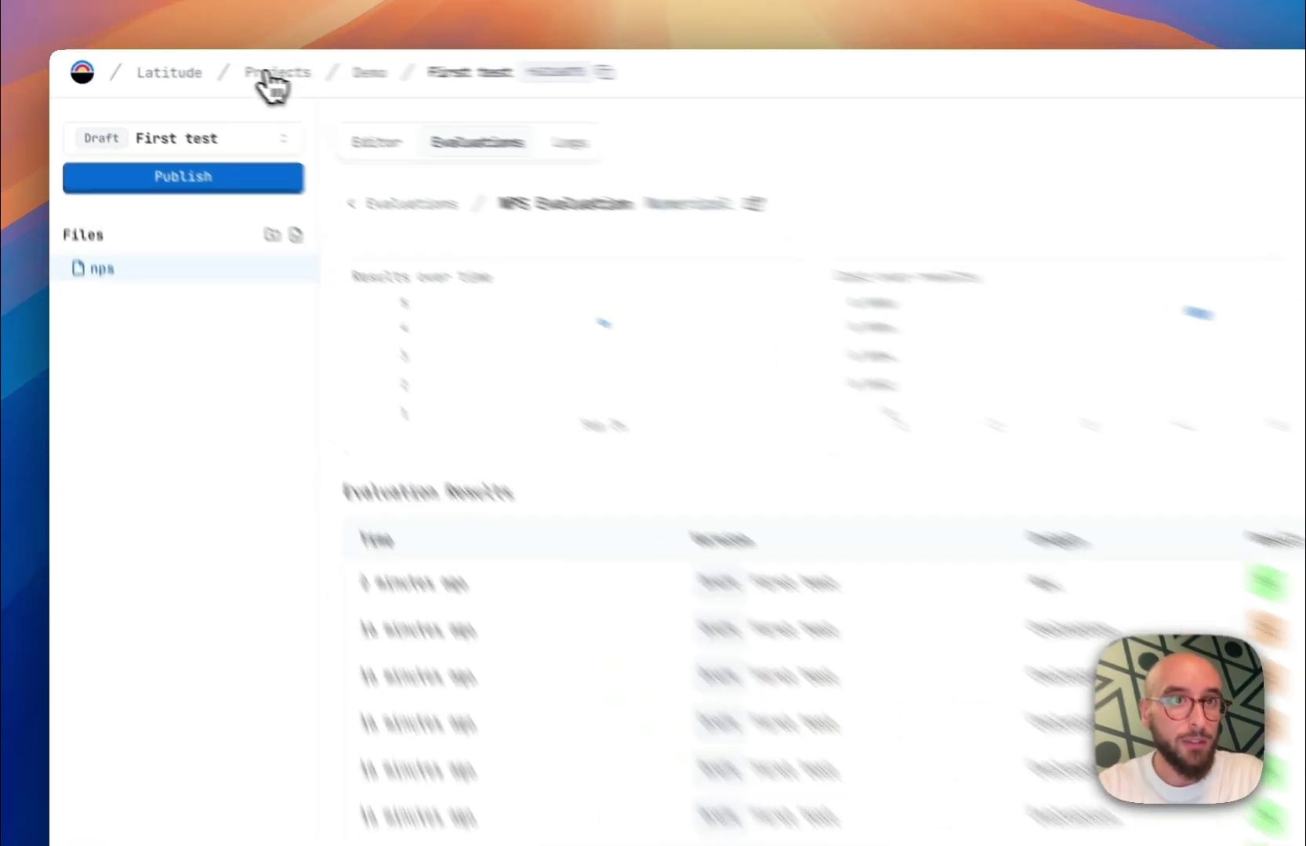
{"action": "left_click", "coordinate": [270, 75]}
Preview the NPS Feedback Sample's score and message rows, then close the preview
{"action": "left_click", "coordinate": [580, 142]}
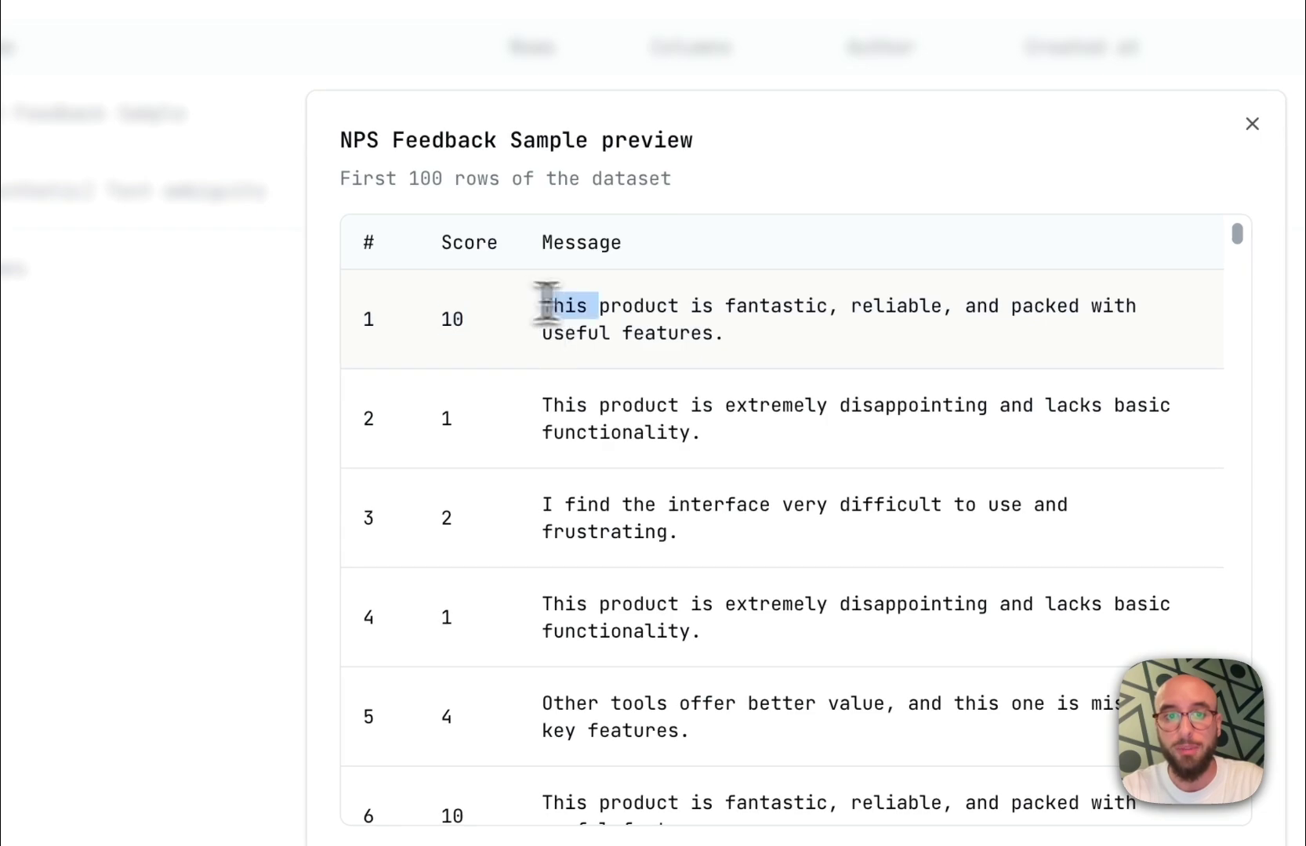
{"action": "left_click", "coordinate": [803, 353]}
{"action": "scroll", "coordinate": [803, 357], "scroll_direction": "down", "scroll_amount": 20}
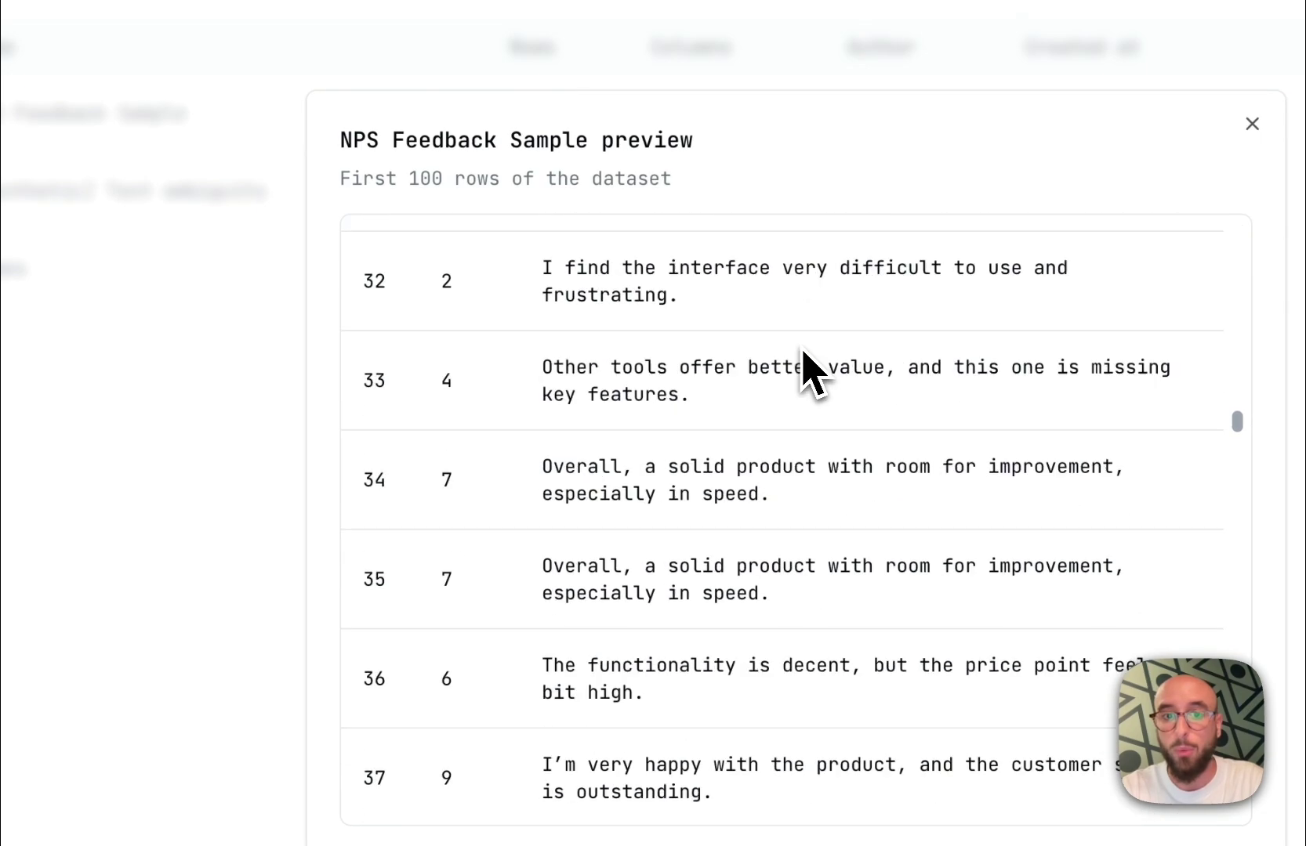
{"action": "scroll", "coordinate": [803, 353], "scroll_direction": "down", "scroll_amount": 8}
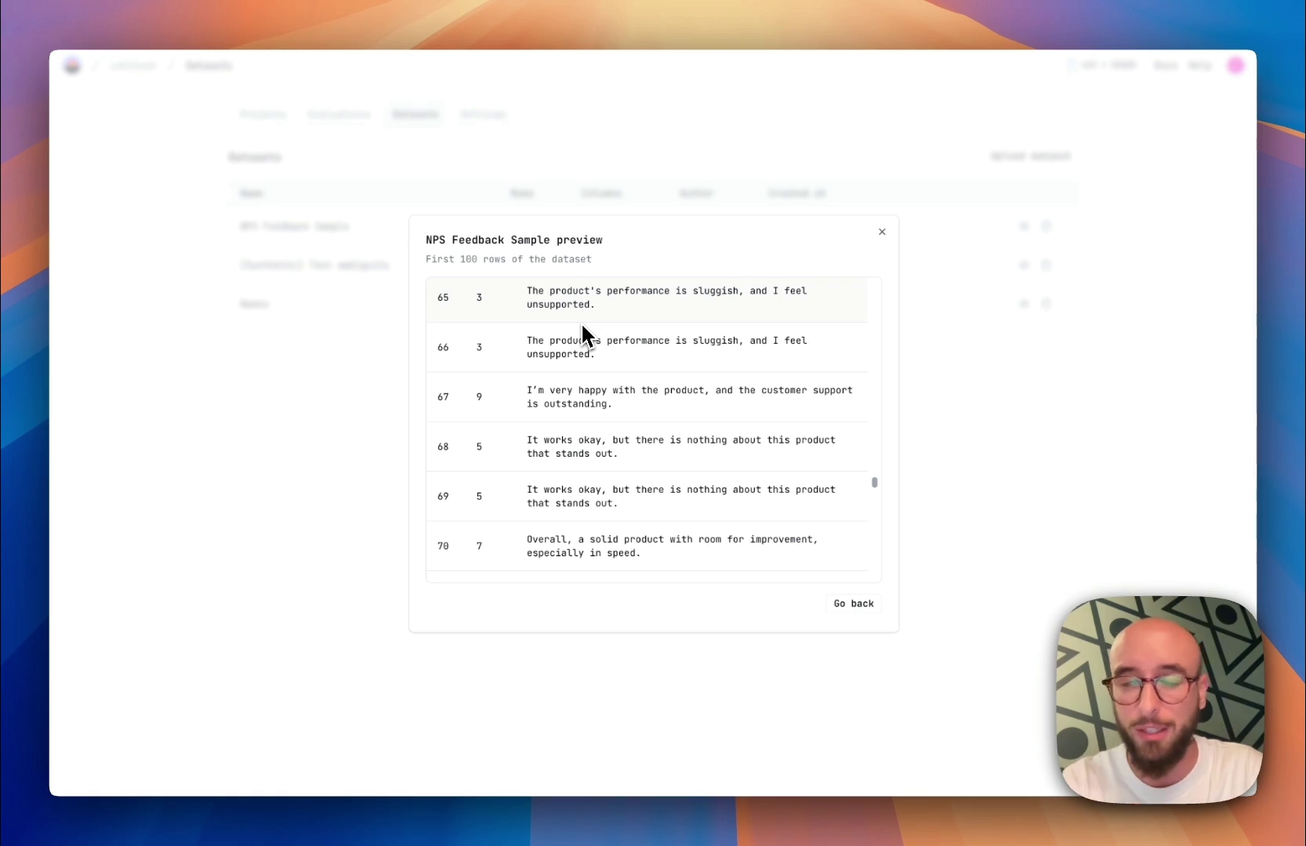
{"action": "scroll", "coordinate": [611, 408], "scroll_direction": "down", "scroll_amount": 3}
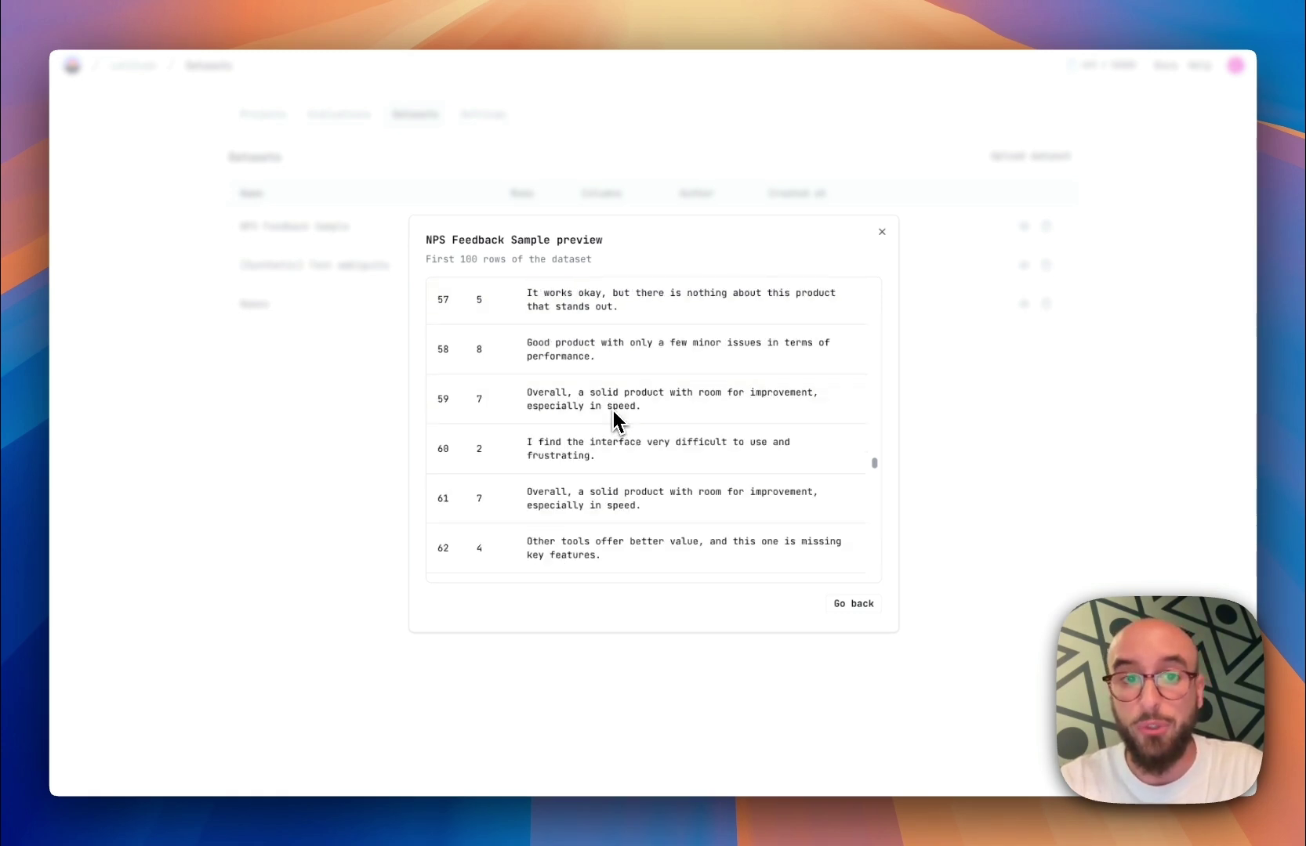
{"action": "scroll", "coordinate": [613, 411], "scroll_direction": "up", "scroll_amount": 20}
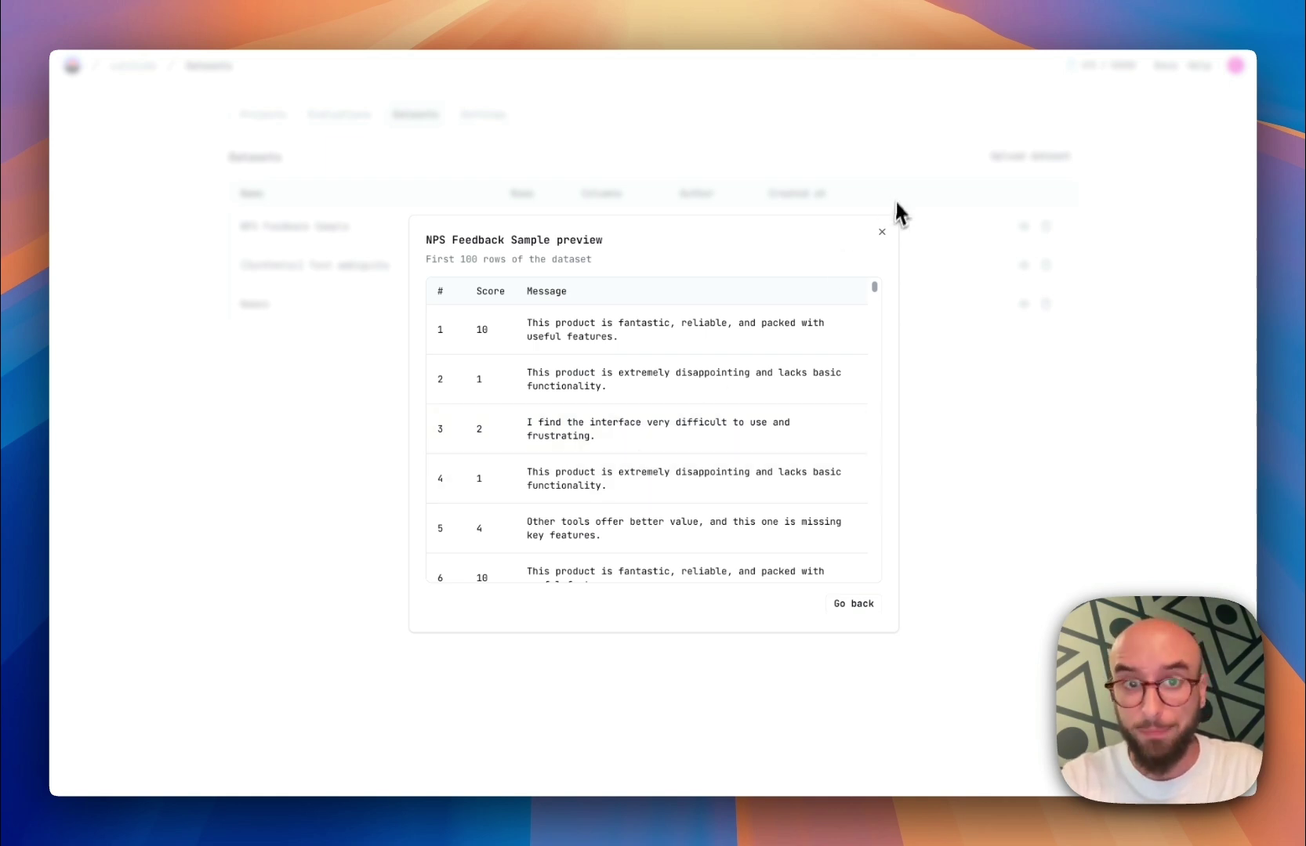
{"action": "left_click", "coordinate": [882, 231]}
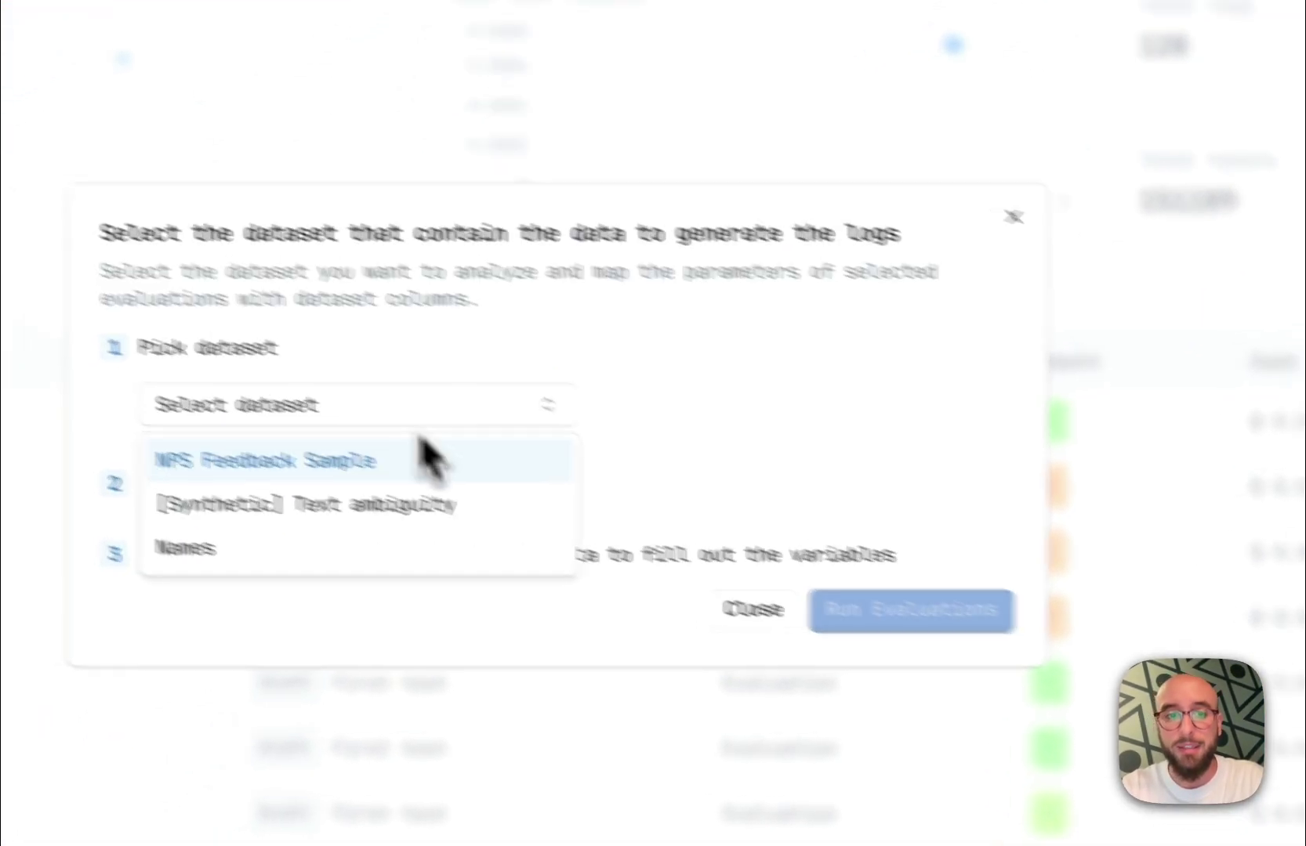
Choose the NPS Feedback Sample dataset and limit the evaluation to lines 1 to 20
{"action": "left_click", "coordinate": [278, 461]}
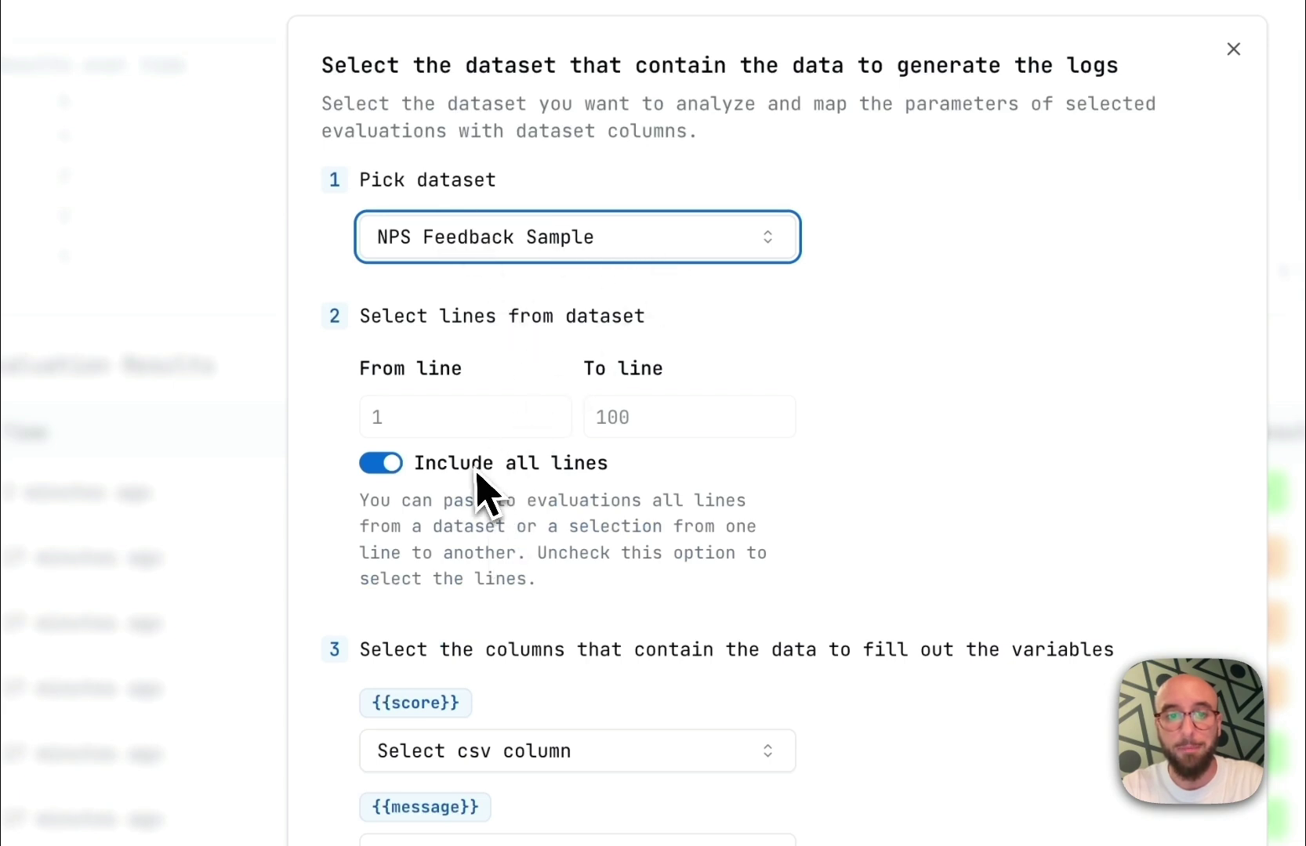
{"action": "left_click", "coordinate": [373, 475]}
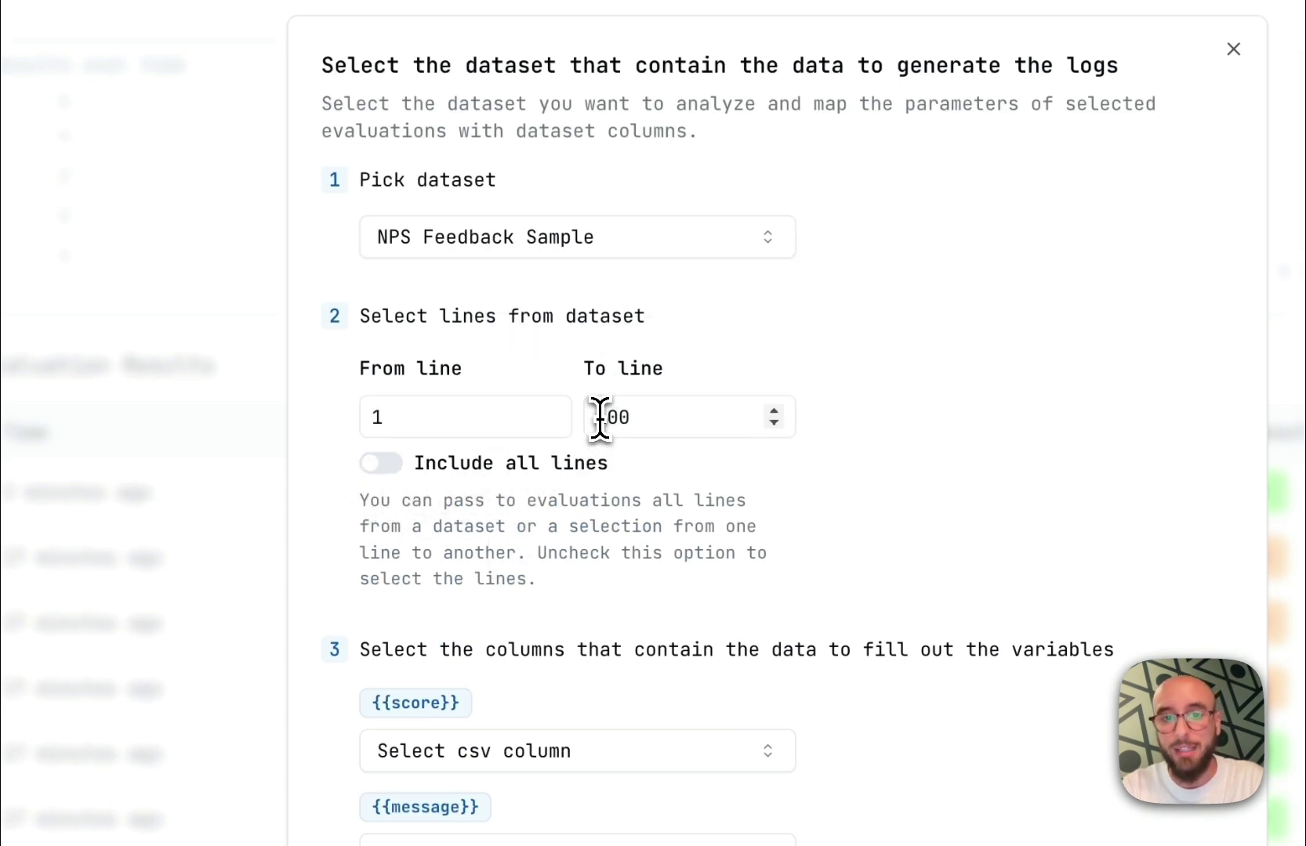
{"action": "left_click_drag", "start_coordinate": [597, 417], "coordinate": [643, 419]}
{"action": "type", "text": "20"}
{"action": "left_click", "coordinate": [939, 428]}
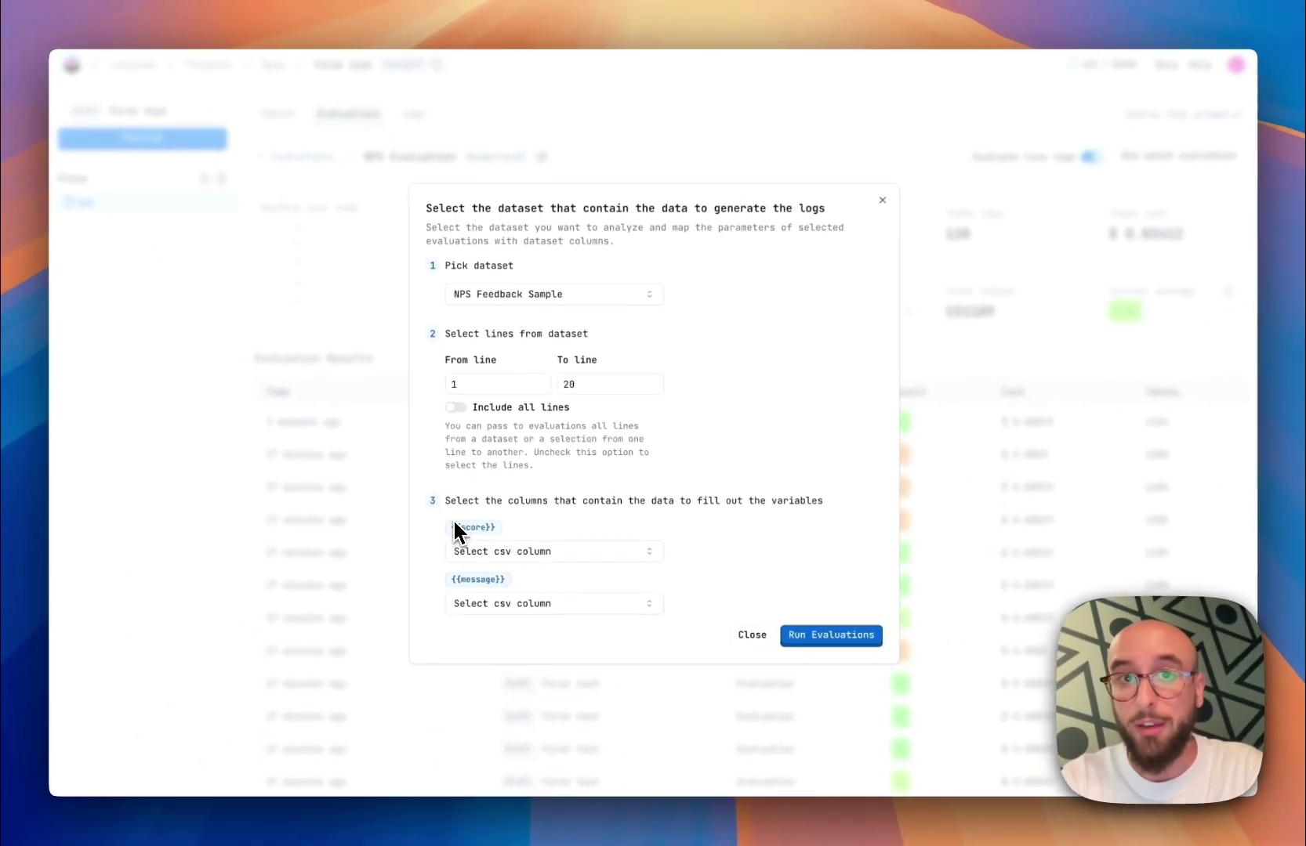
Map {{score}} to Score and {{message}} to Message, then run the evaluations
{"action": "left_click", "coordinate": [486, 552]}
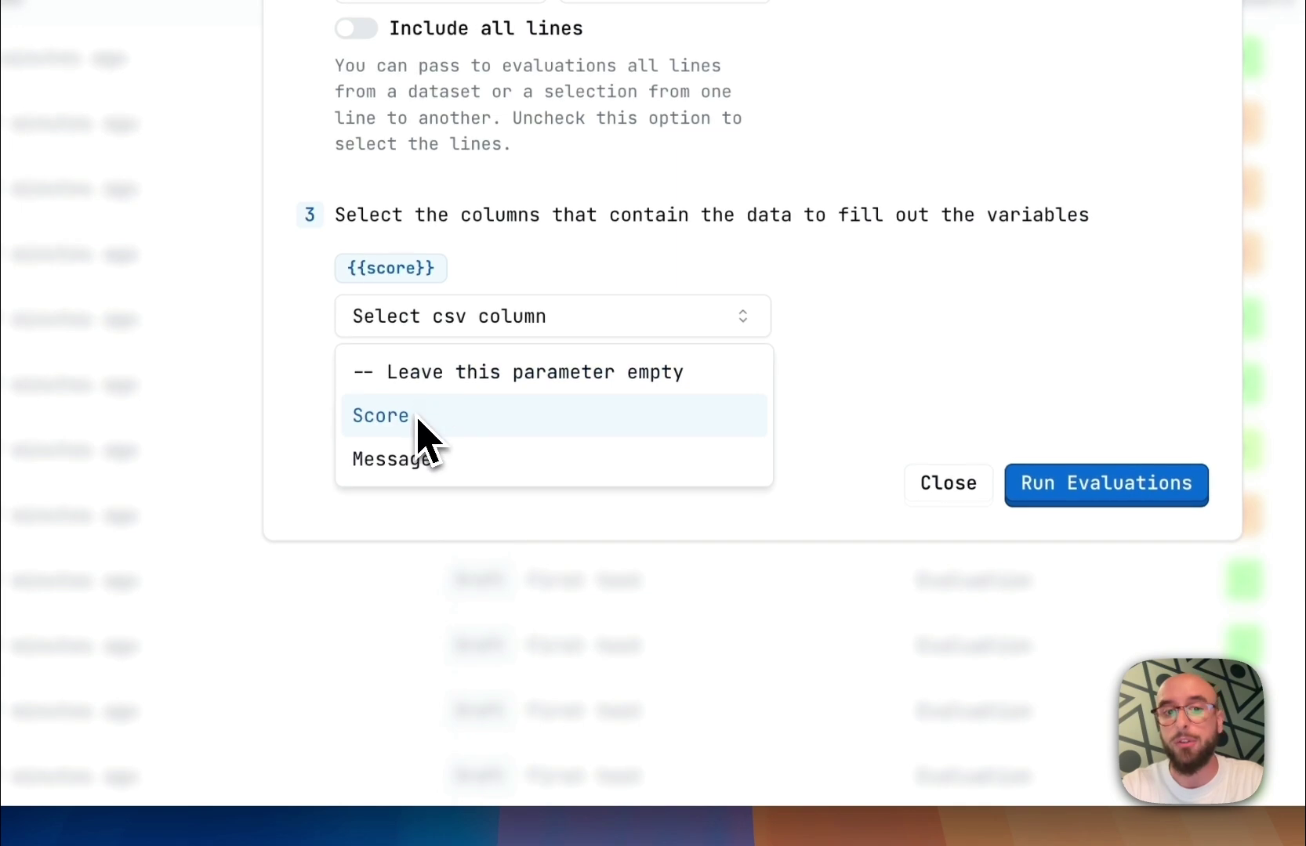
{"action": "left_click", "coordinate": [418, 420]}
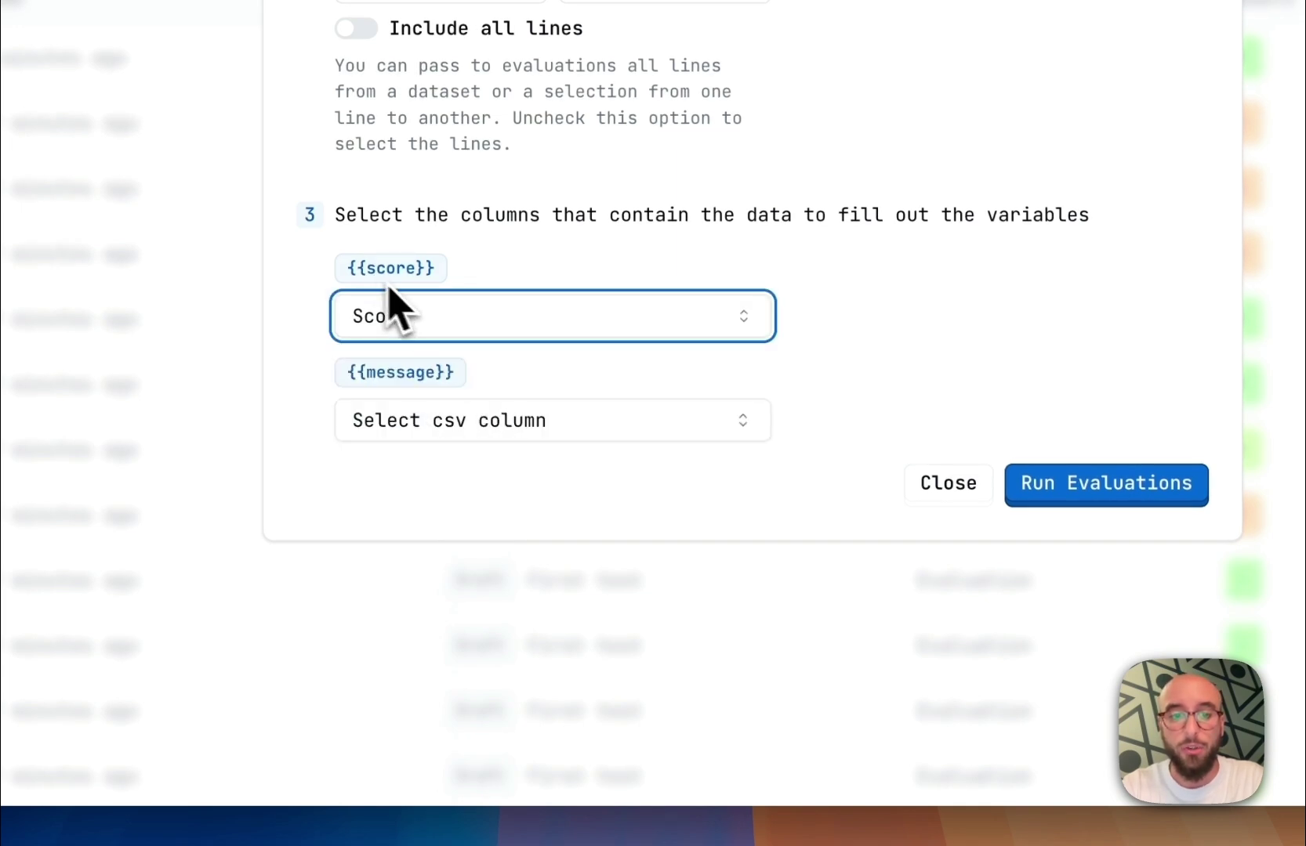
{"action": "left_click", "coordinate": [482, 417]}
{"action": "left_click", "coordinate": [414, 572]}
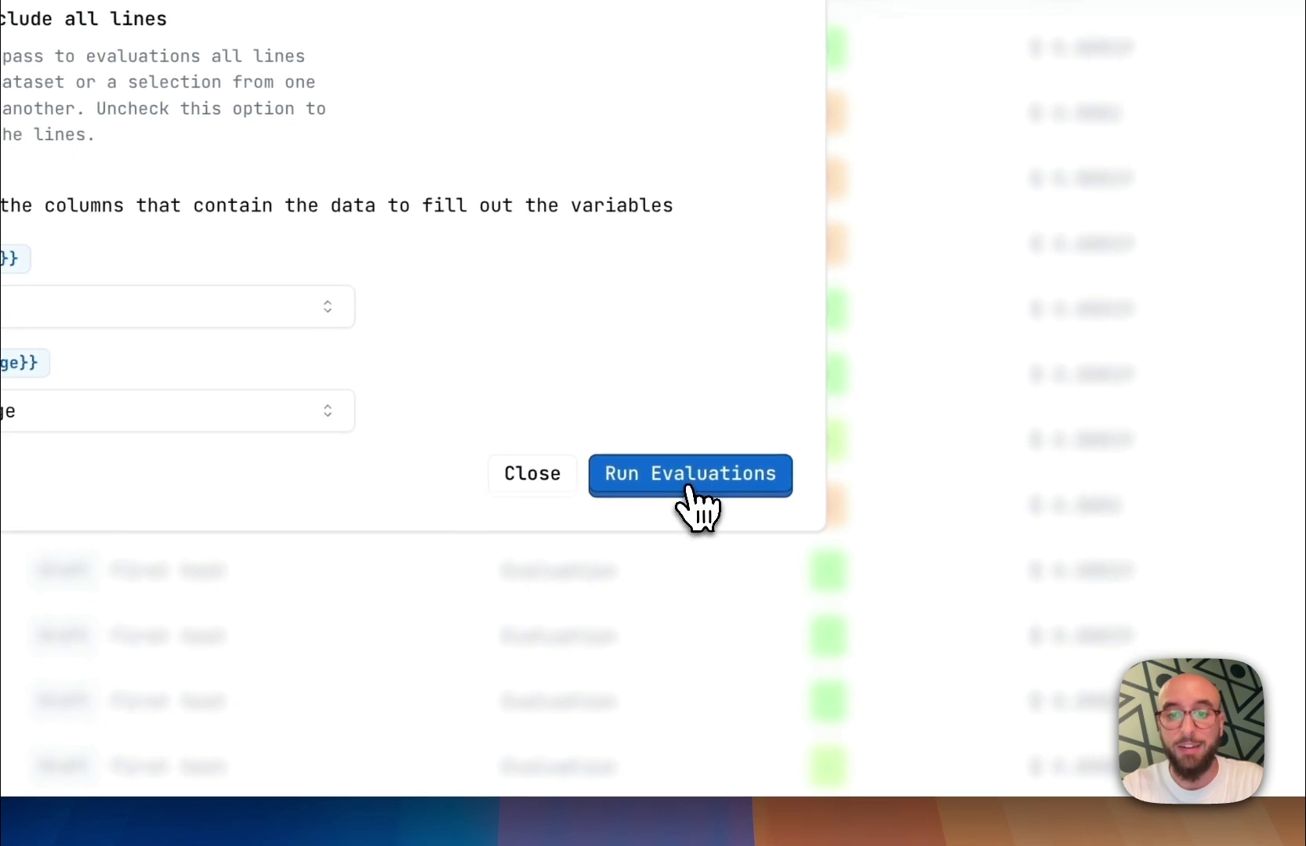
{"action": "left_click", "coordinate": [688, 488]}
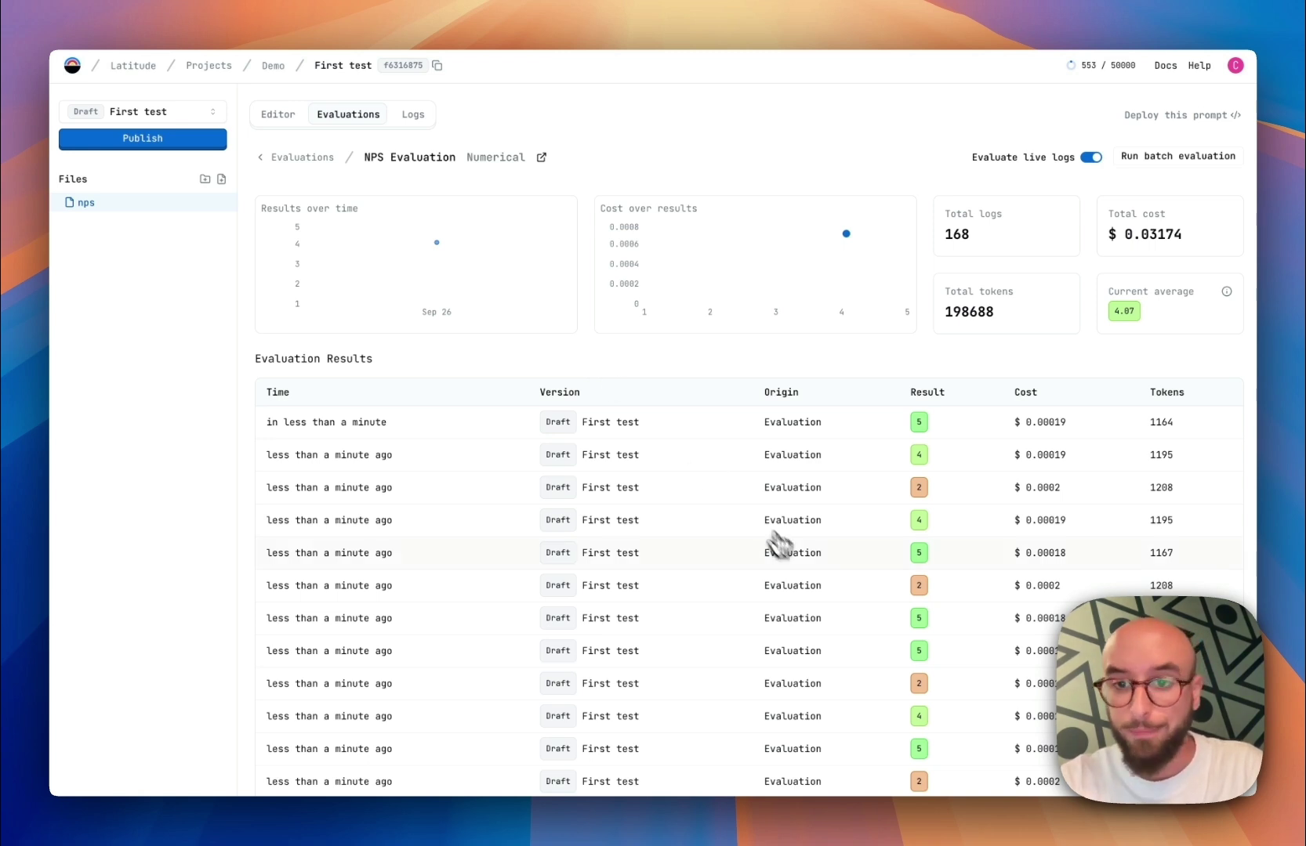
Scroll the Evaluation Results table and open the details of a result scored 2
{"action": "scroll", "coordinate": [783, 549], "scroll_direction": "down", "scroll_amount": 5}
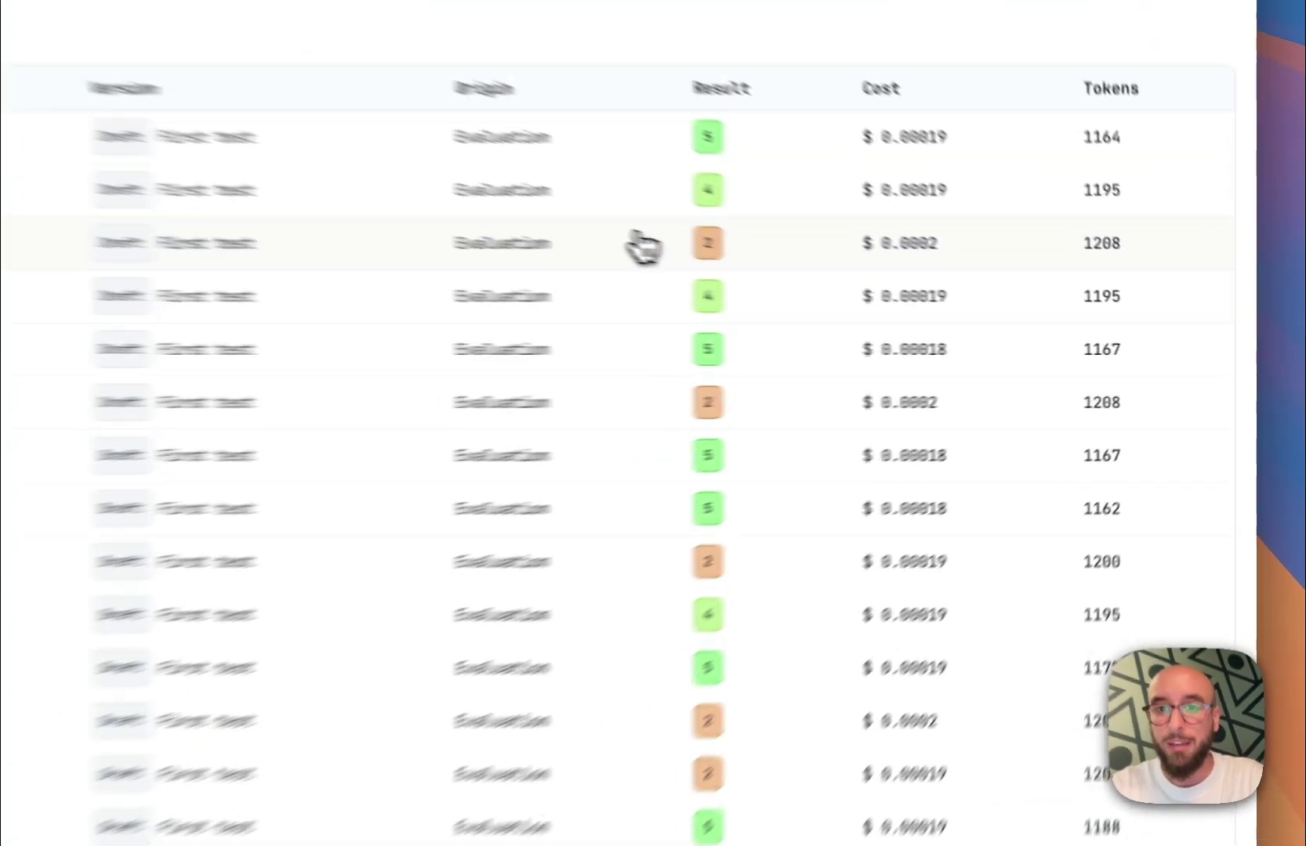
{"action": "left_click", "coordinate": [878, 287]}
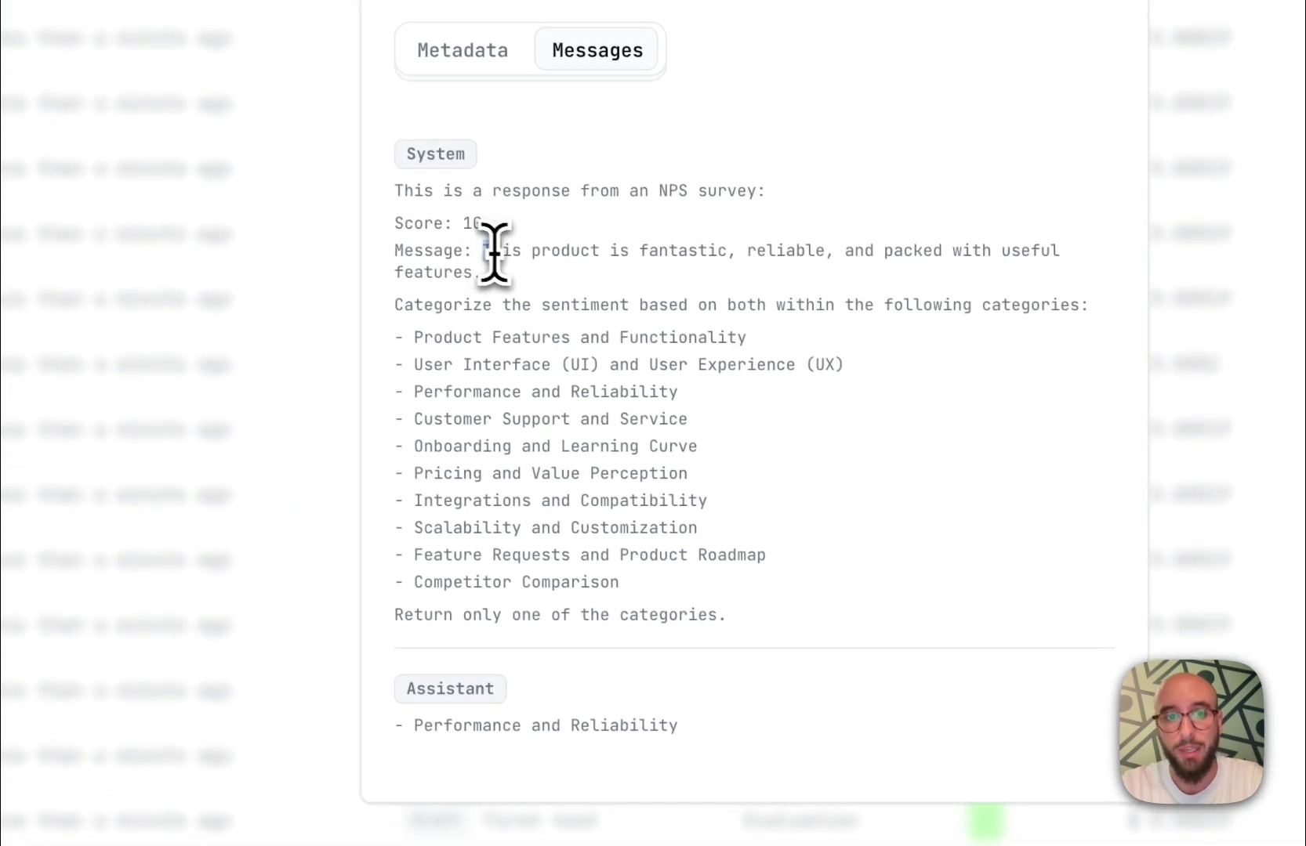
Highlight the logged survey message, category list and the 'Performance and Reliability' reply
{"action": "triple_click", "coordinate": [495, 253]}
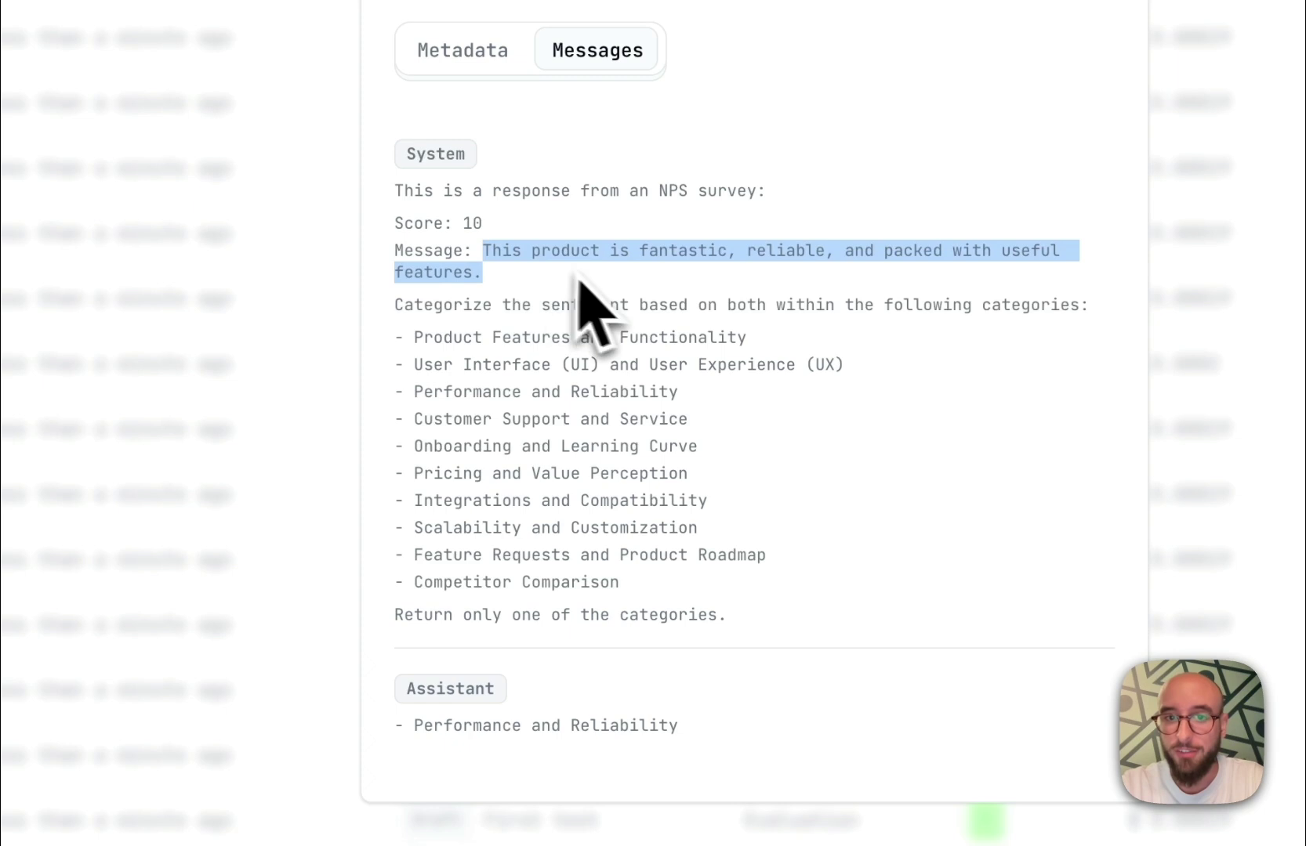
{"action": "left_click", "coordinate": [827, 283]}
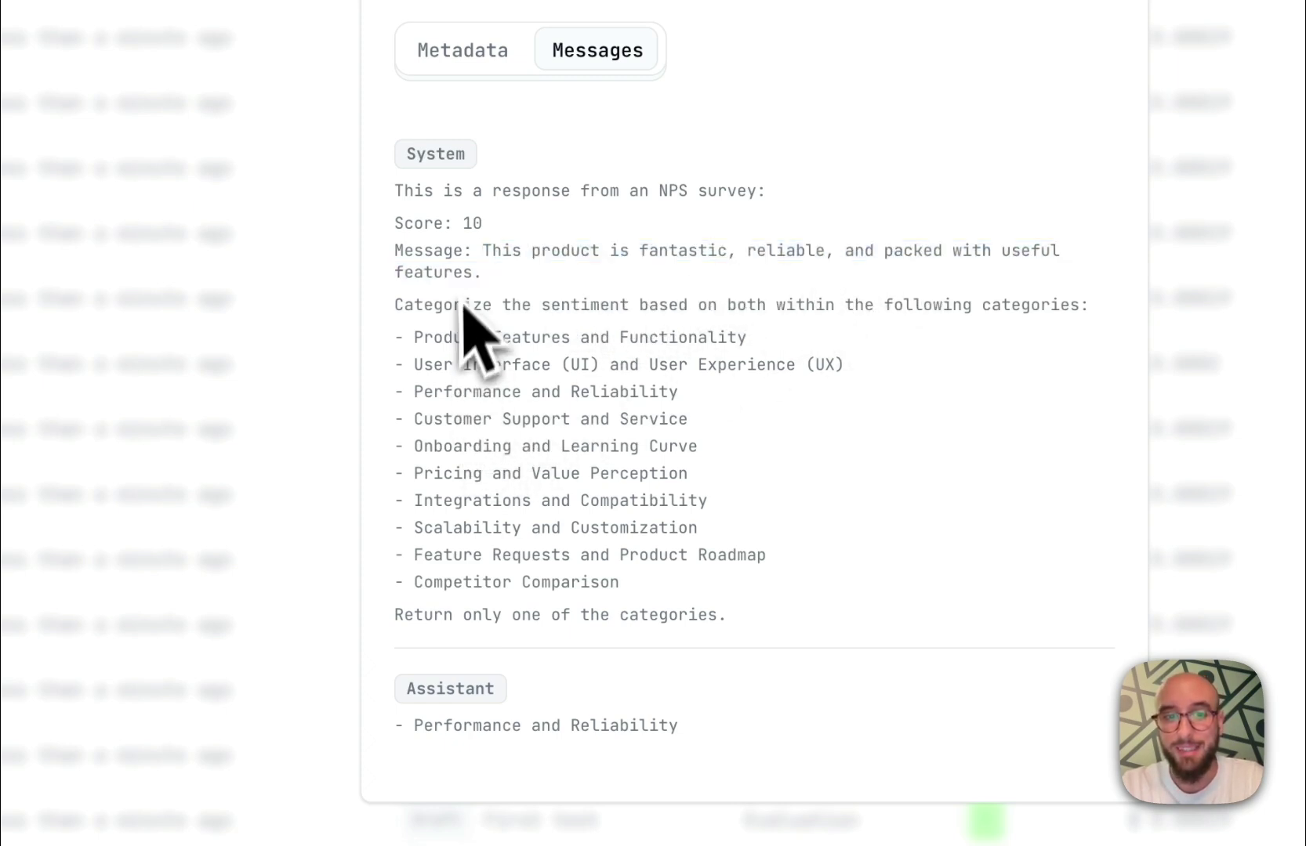
{"action": "triple_click", "coordinate": [488, 262]}
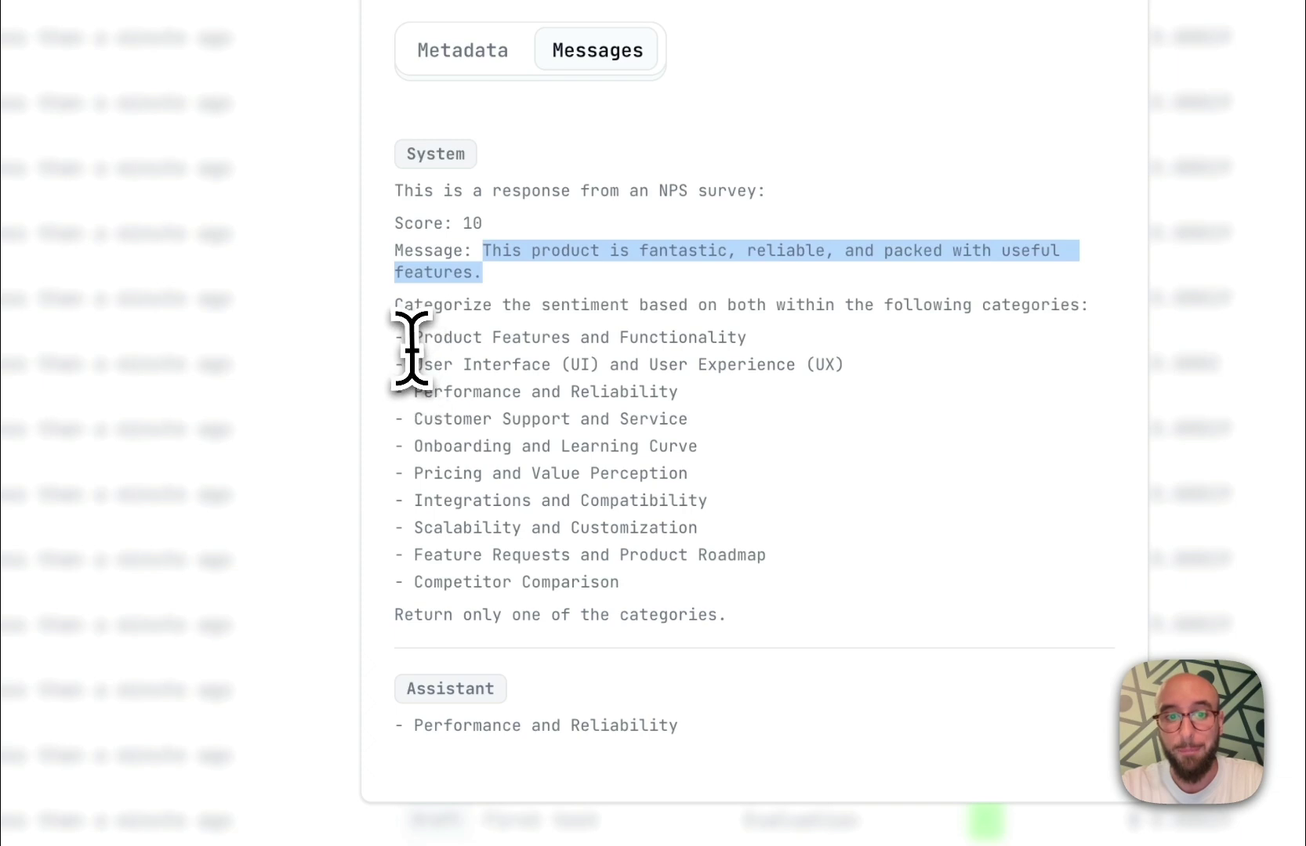
{"action": "left_click_drag", "start_coordinate": [412, 339], "coordinate": [804, 586]}
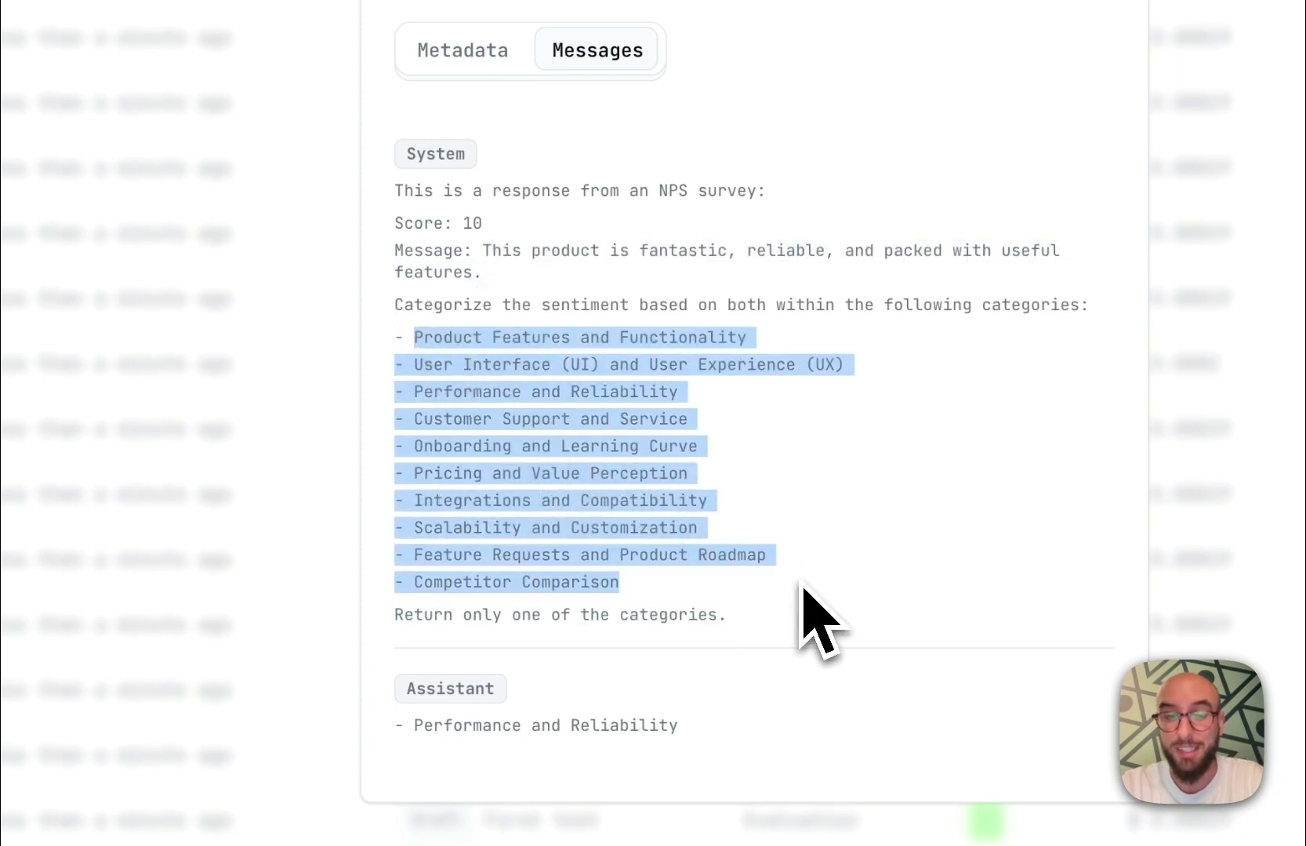
{"action": "left_click", "coordinate": [803, 585]}
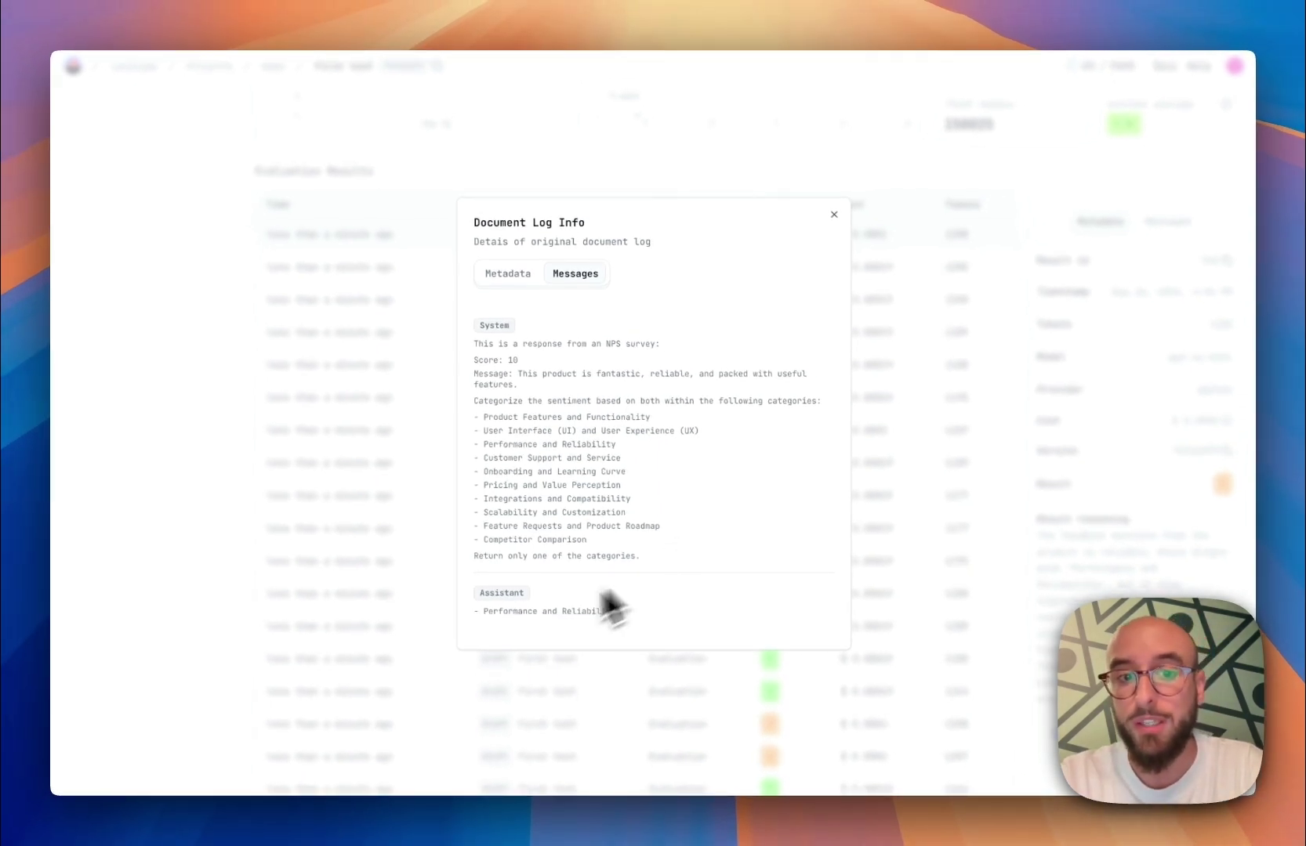
{"action": "left_click_drag", "start_coordinate": [484, 612], "coordinate": [602, 624]}
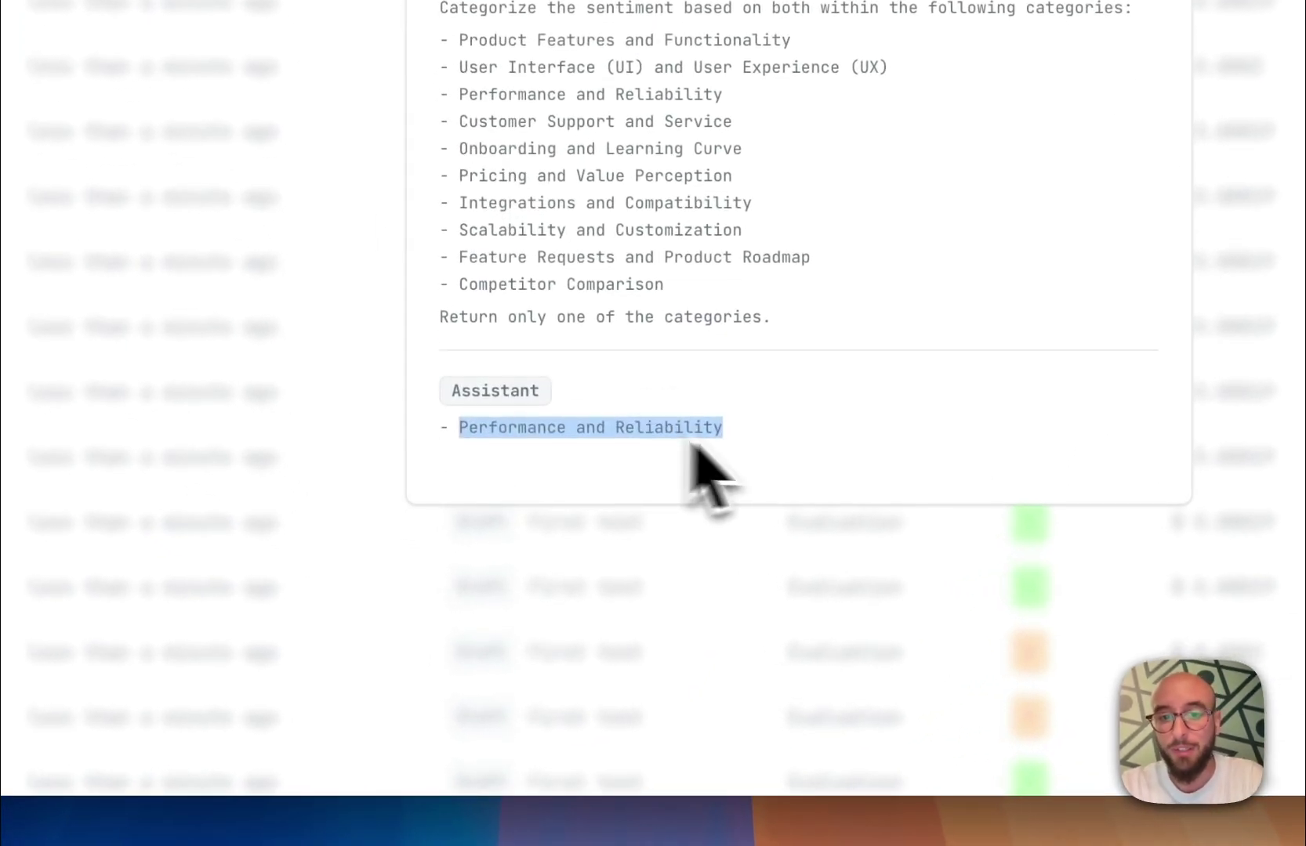
{"action": "left_click", "coordinate": [821, 446]}
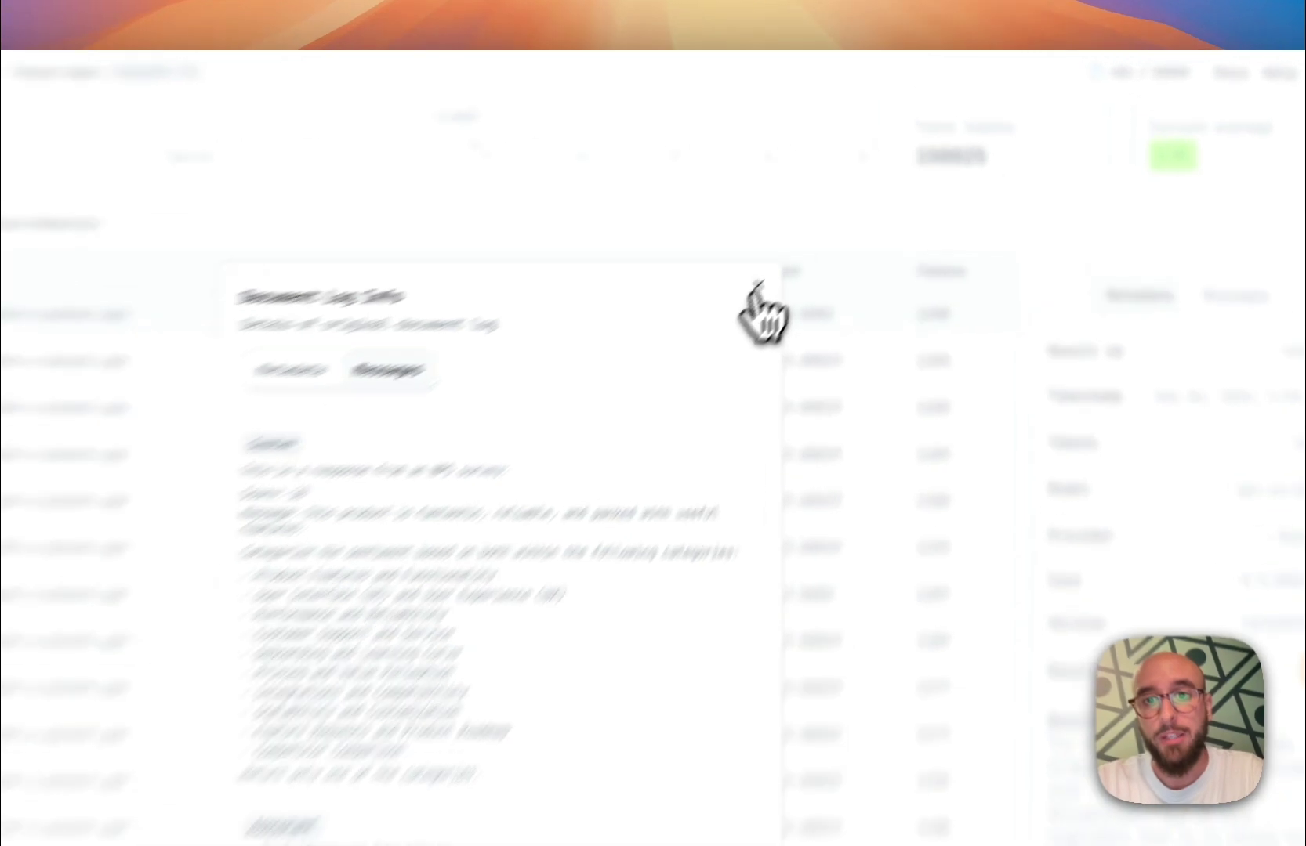
{"action": "left_click", "coordinate": [834, 215]}
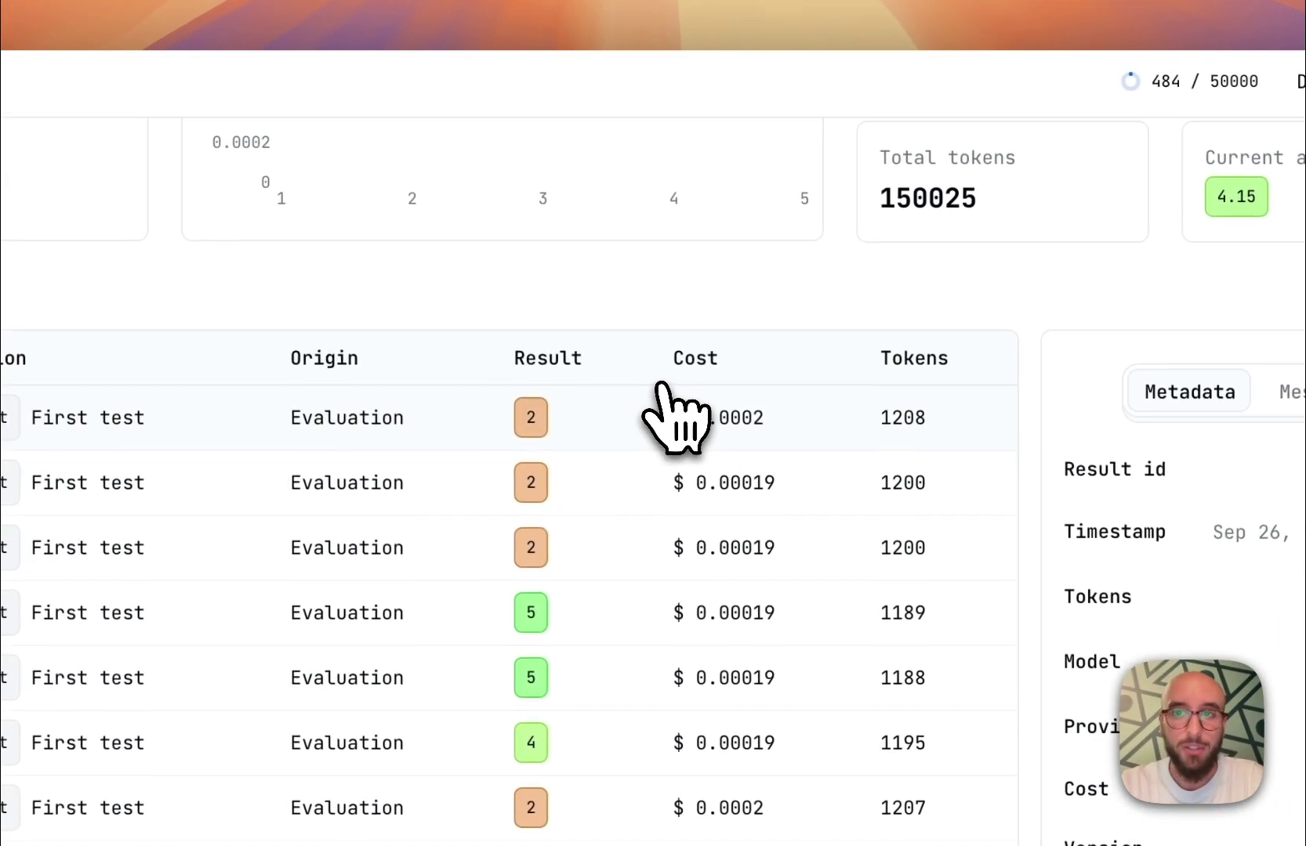
{"action": "scroll", "coordinate": [666, 337], "scroll_direction": "up", "scroll_amount": 5}
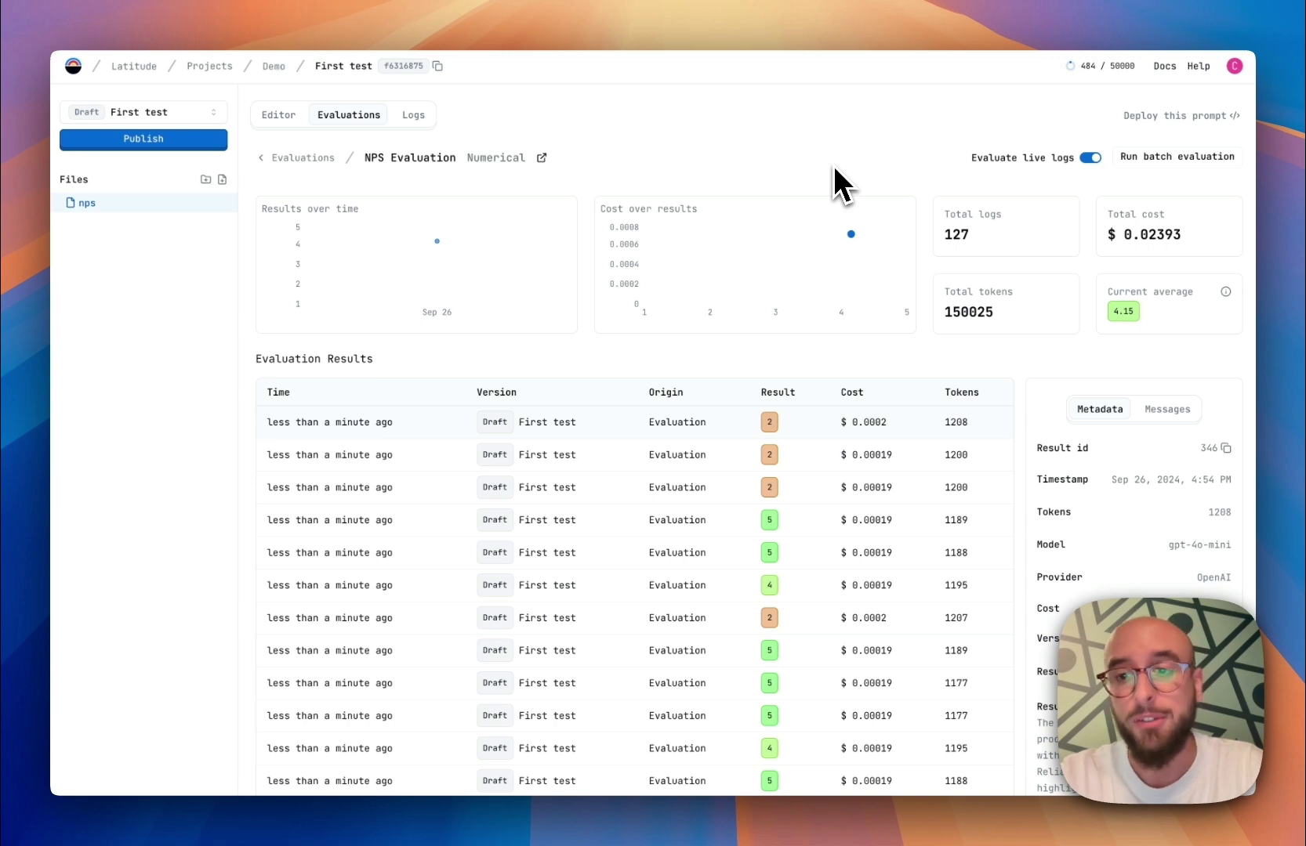
{"action": "scroll", "coordinate": [816, 453], "scroll_direction": "down", "scroll_amount": 2}
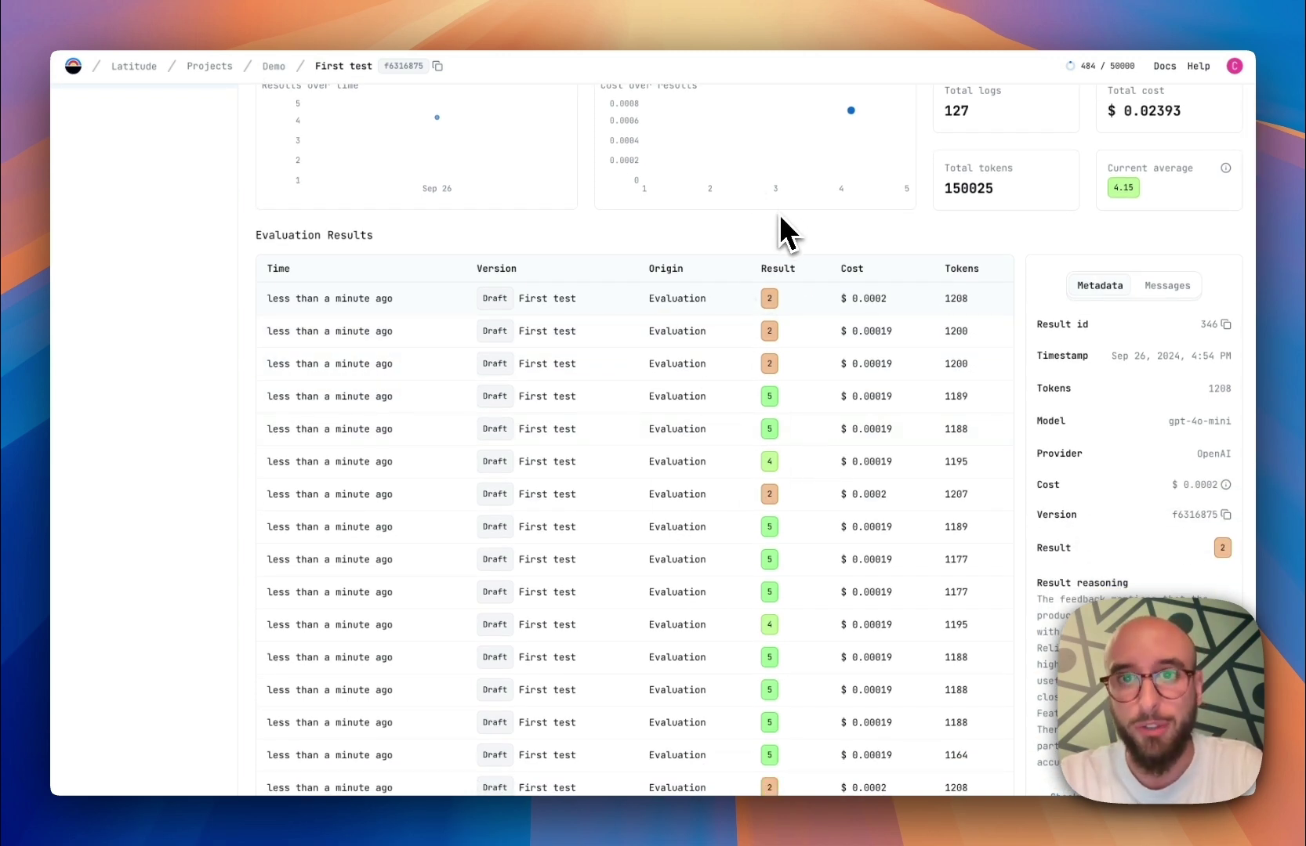
{"action": "scroll", "coordinate": [780, 217], "scroll_direction": "up", "scroll_amount": 2}
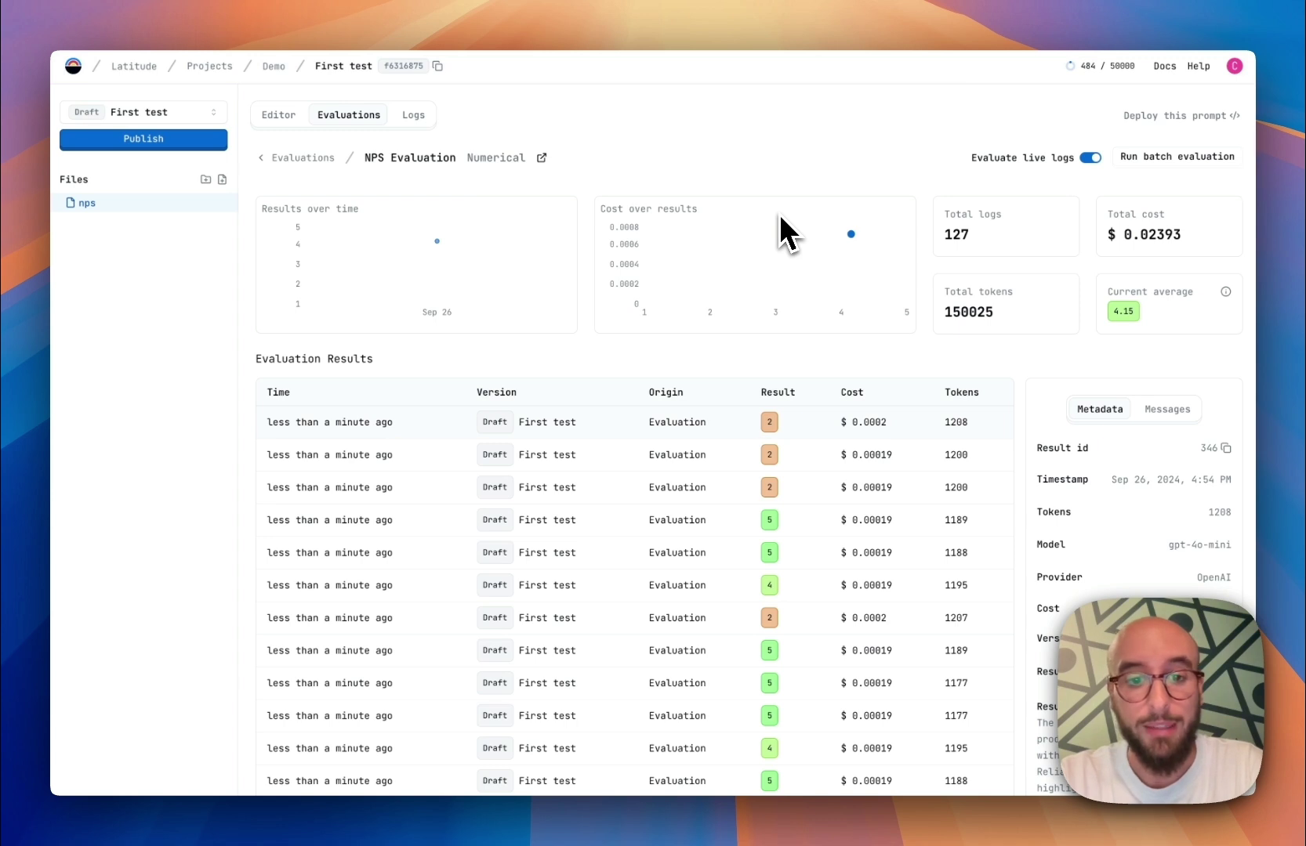